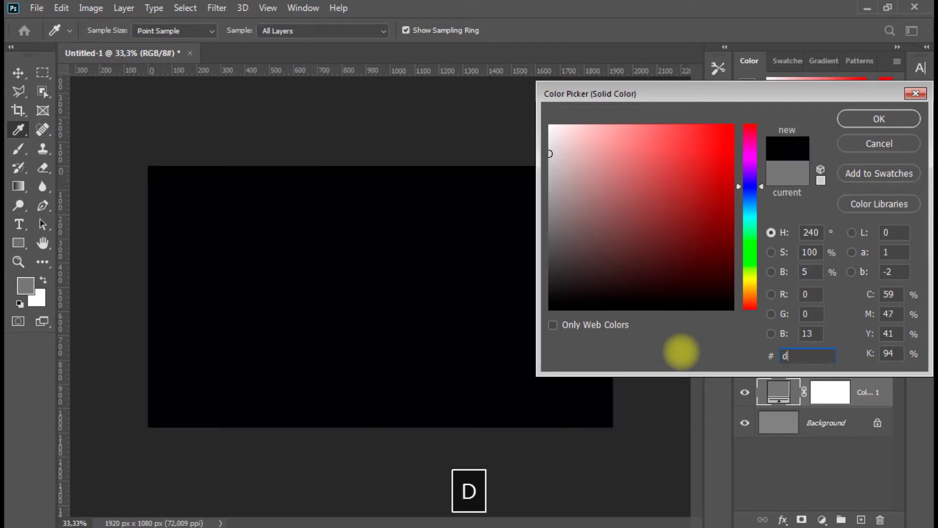
Step: Set the solid color fill layer to light grey #cdcdcd
text(d3)
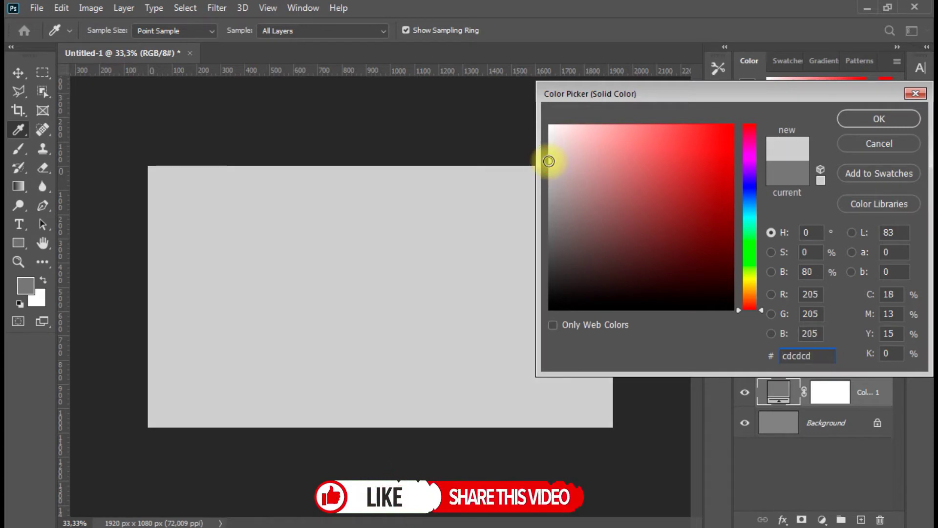
click(880, 117)
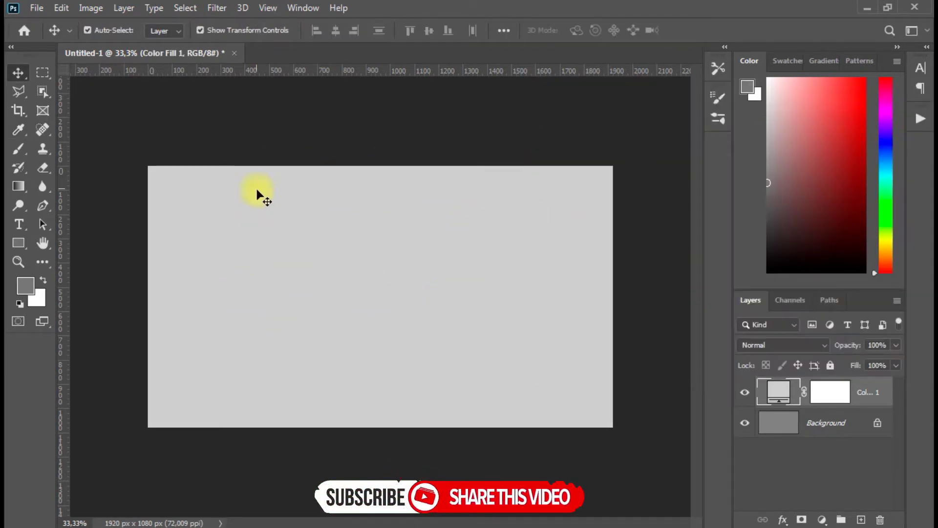
Step: Open alps.jpg and copy the whole image into the Untitled-1 document as a new layer
click(36, 8)
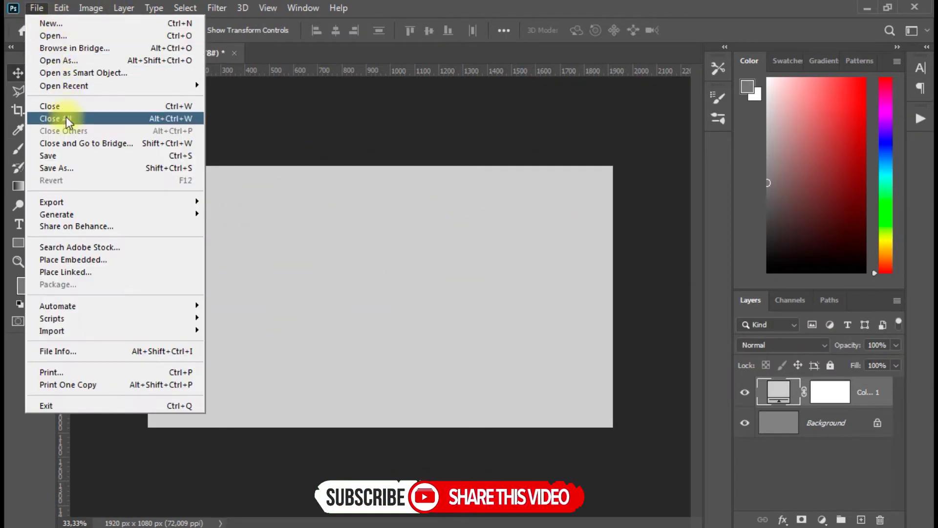
click(64, 37)
double_click(337, 292)
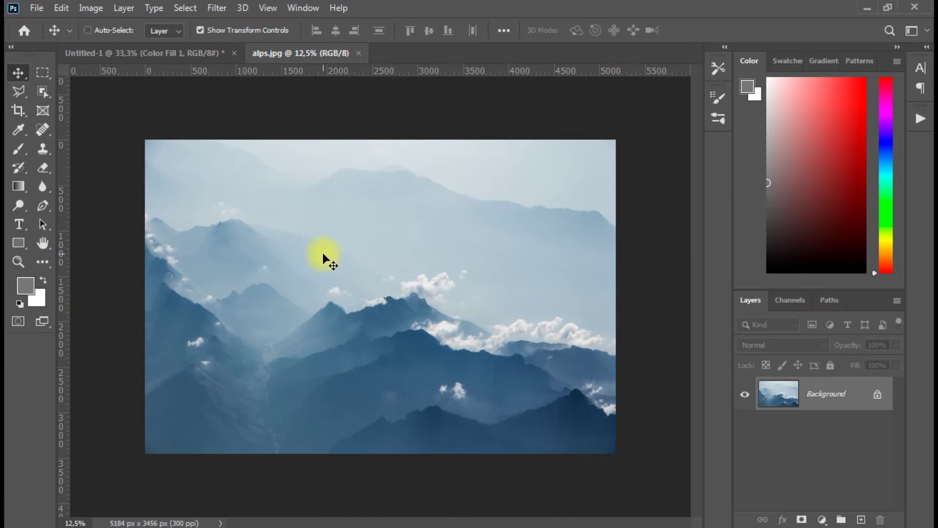
key(ctrl+a)
mouse_move(335, 292)
mouse_down()
mouse_move(318, 235)
mouse_move(198, 53)
mouse_move(342, 295)
mouse_up()
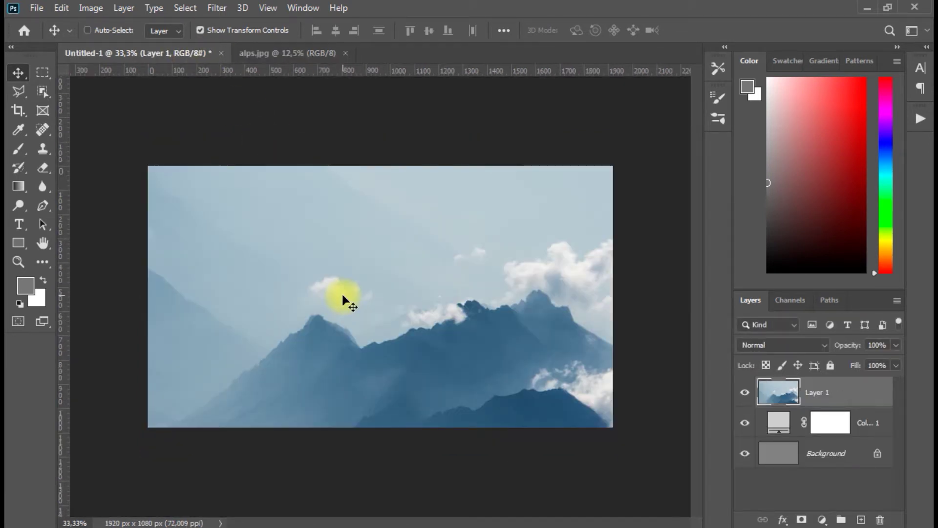
Step: Scale the mountain image to 37.04% width and 31.25% height so it exactly fills the canvas
key(ctrl+minus)
key(ctrl+minus)
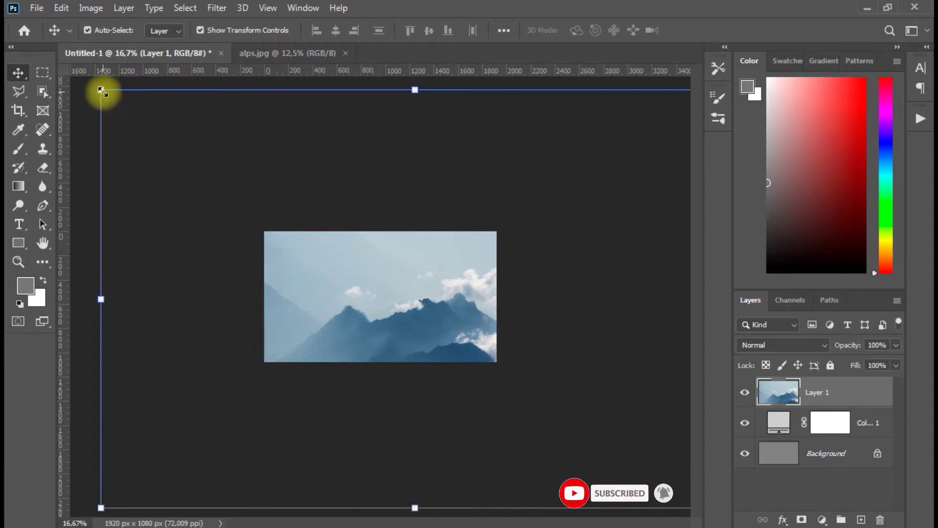
drag(101, 89, 253, 226)
drag(556, 298, 494, 294)
drag(380, 366, 382, 364)
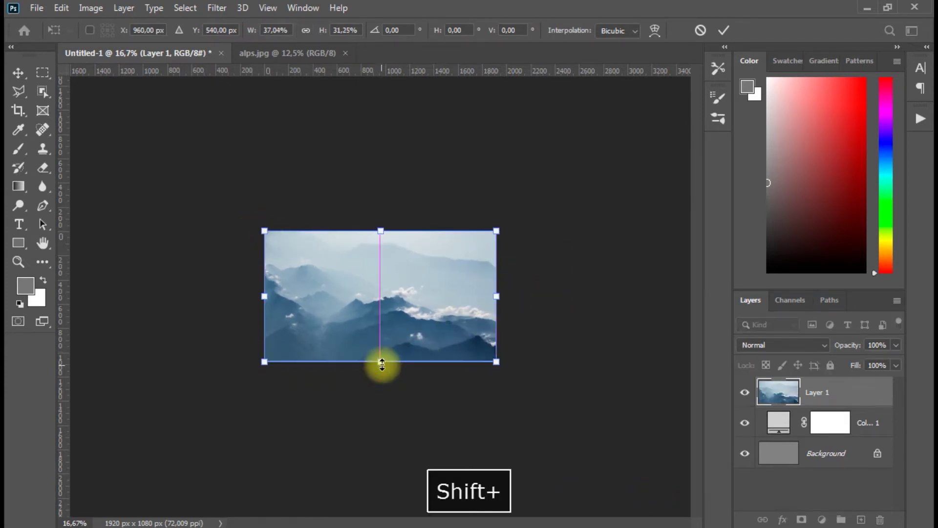
key(ctrl+plus)
key(ctrl+plus)
key(ctrl+plus)
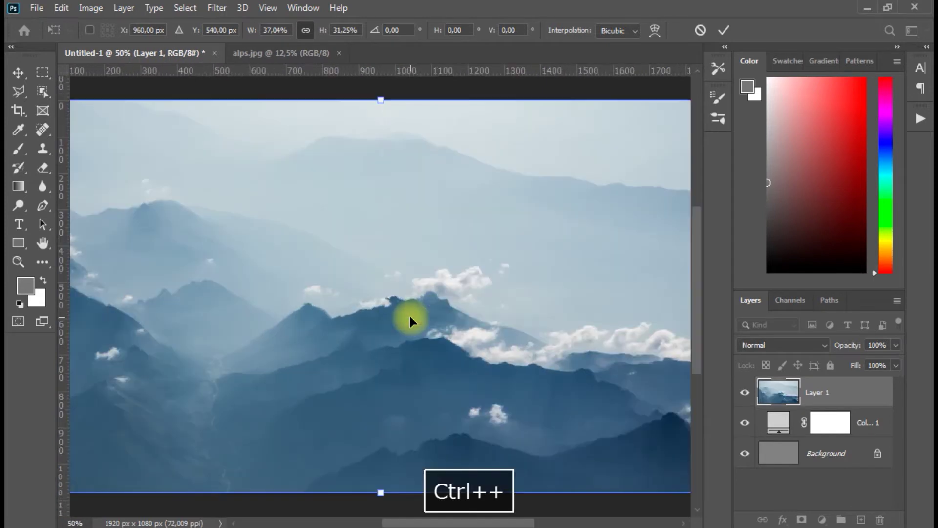
key(ctrl+minus)
click(10, 73)
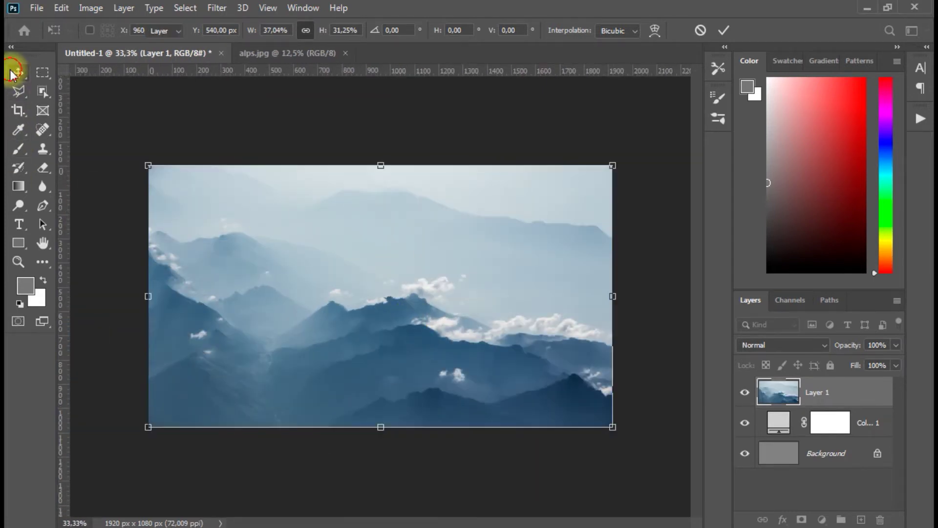
click(234, 130)
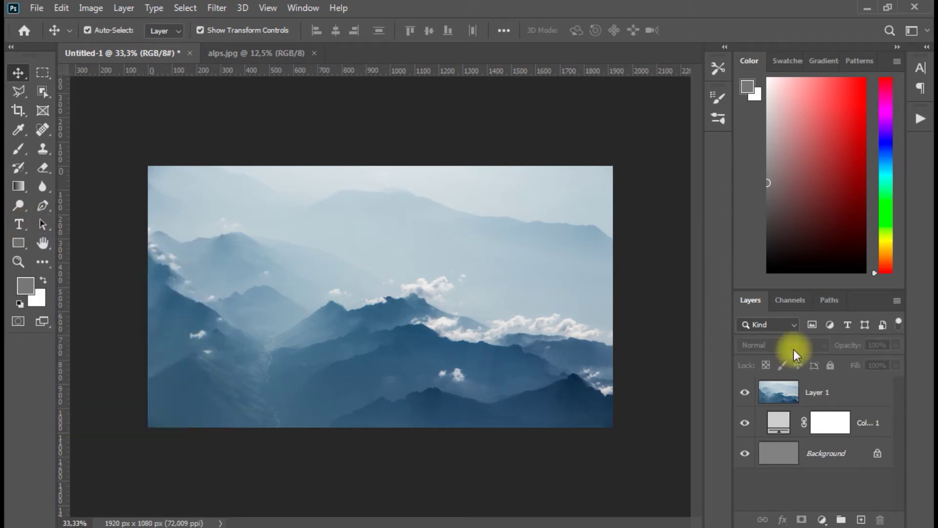
Step: Convert the mountain image layer, Layer 1, to a smart object
click(807, 393)
right_click(807, 393)
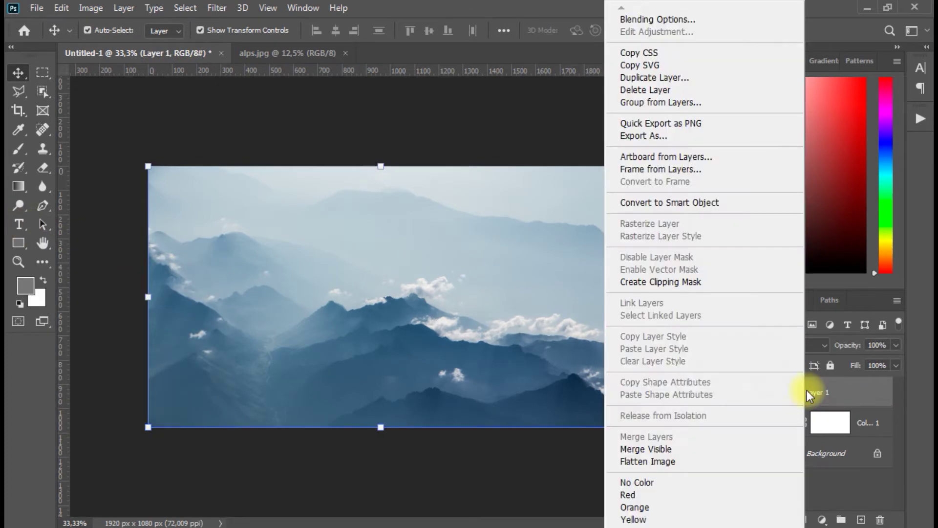
click(669, 204)
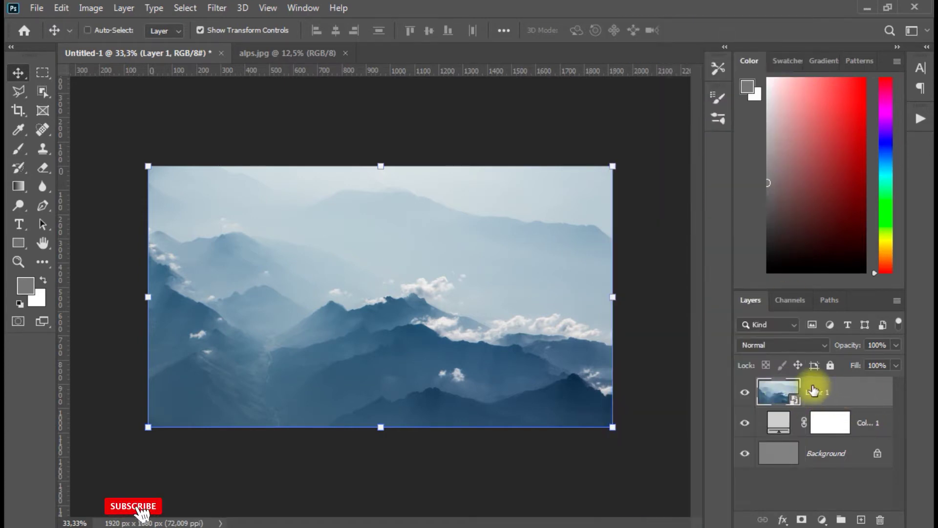
Step: Duplicate the smart object Layer 1 within Untitled-1 as Layer 1 copy
key(ctrl+j)
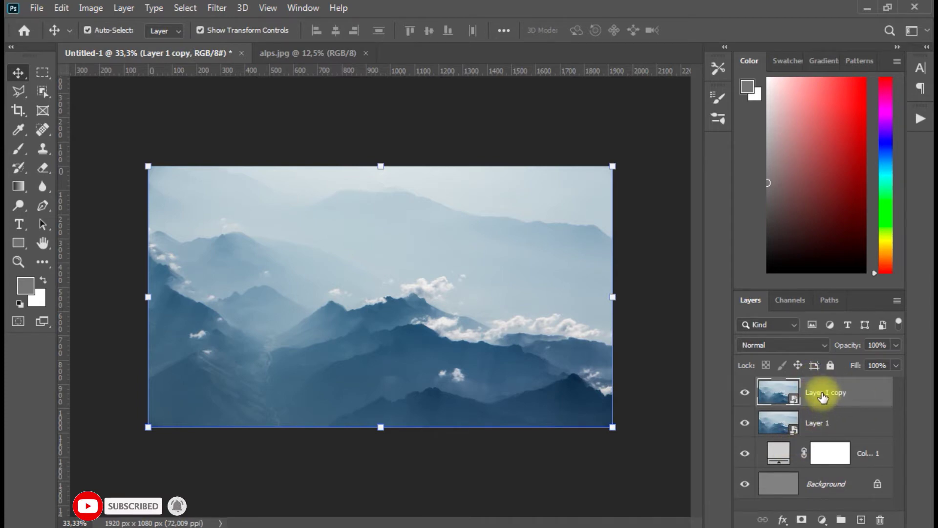
key(Delete)
right_click(818, 392)
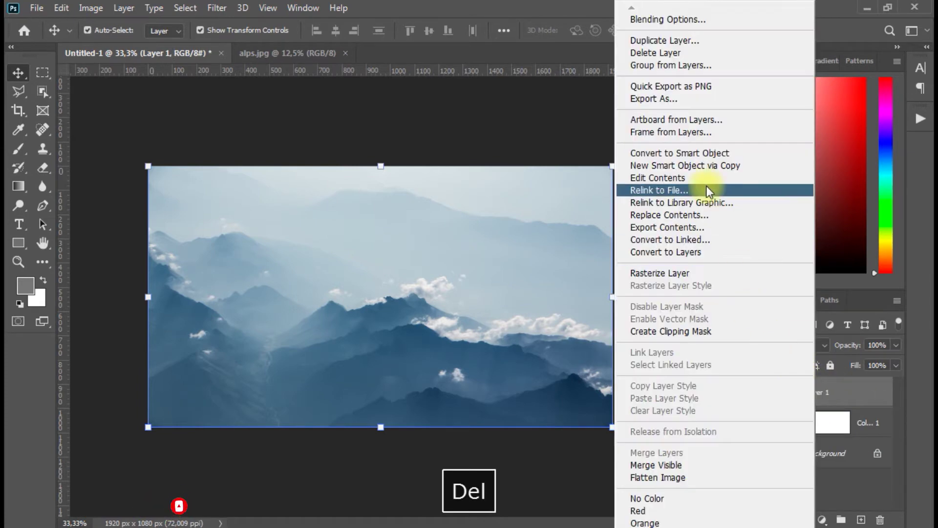
click(649, 42)
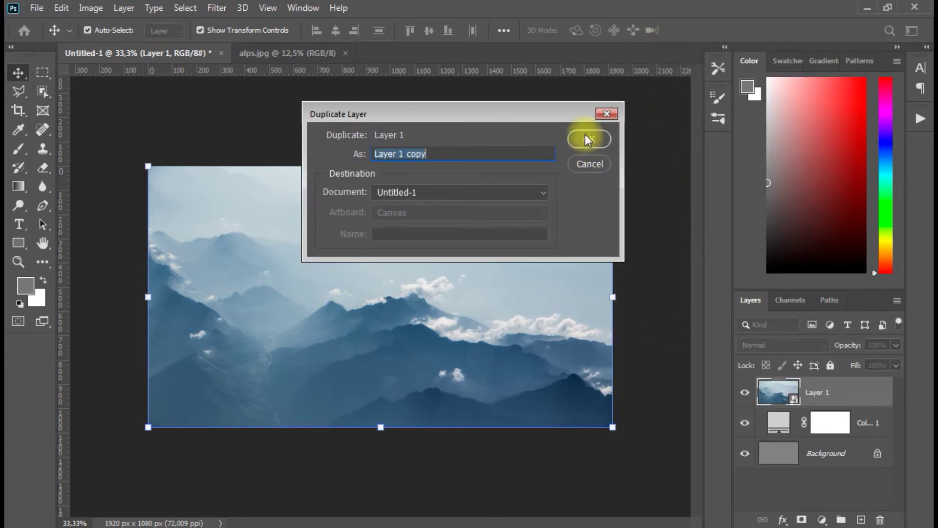
click(586, 137)
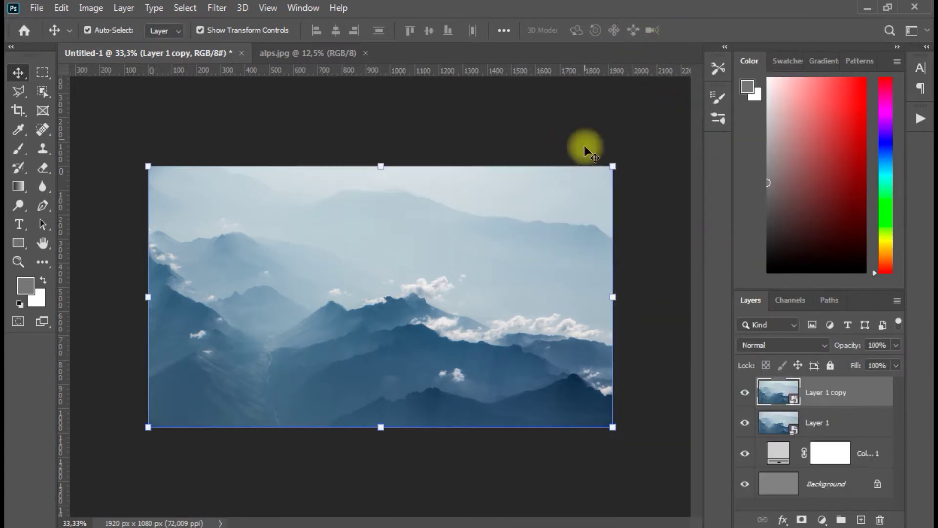
Step: Add the text 2021 in Armor Piercing 2.0 BB at 200 pt over the mountain image
click(20, 225)
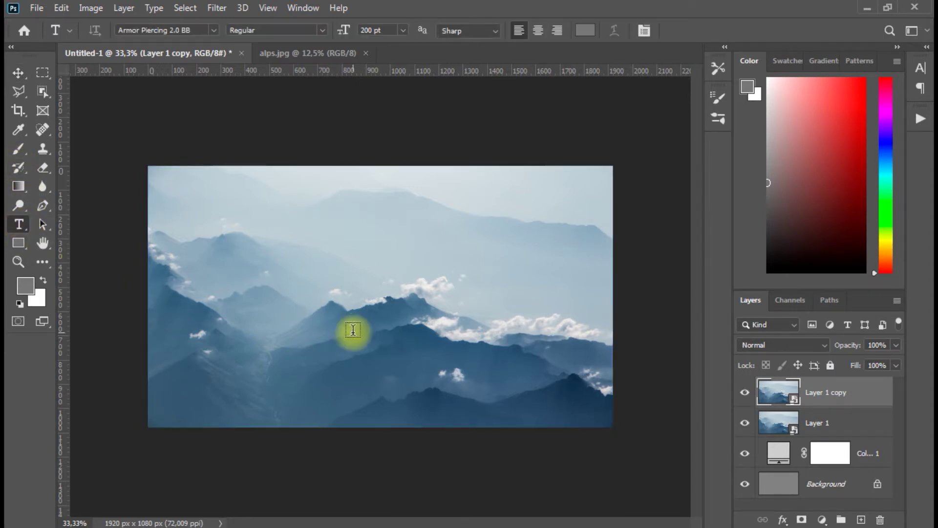
click(271, 310)
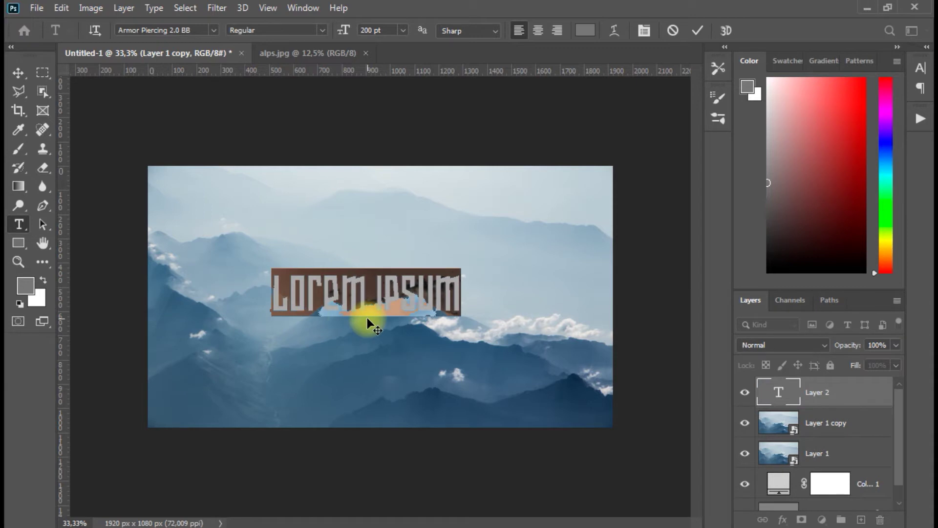
text(2021)
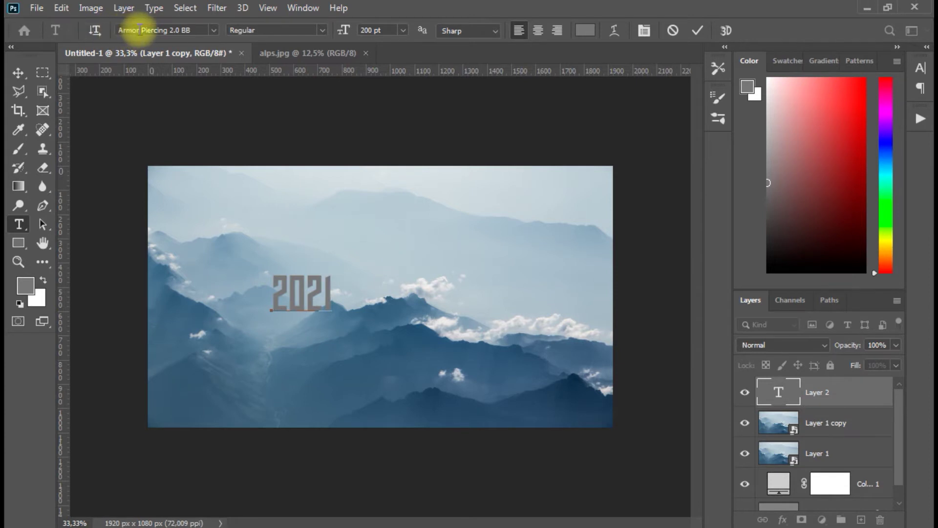
click(18, 74)
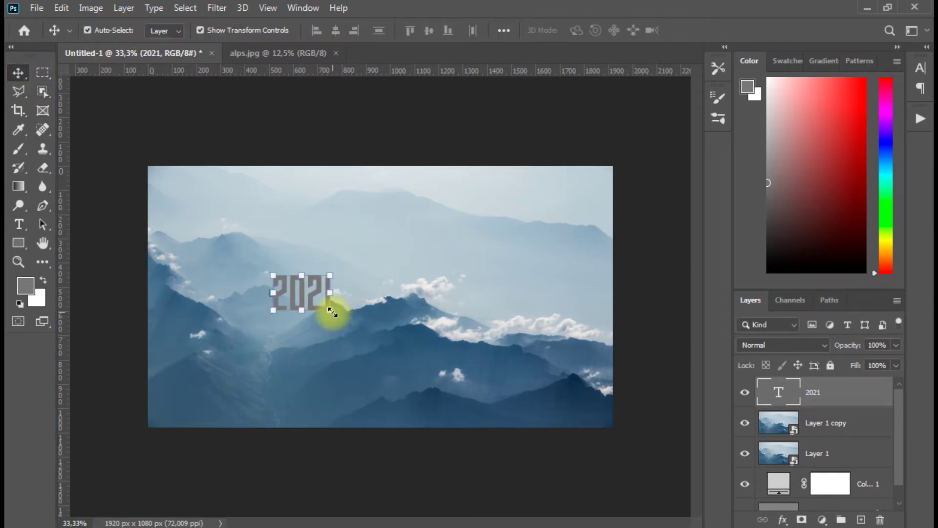
Step: Enlarge the 2021 text to 441.82% width and 505.54% height, centred on the canvas at X 960, Y 540 px
drag(332, 313, 438, 409)
drag(341, 364, 420, 362)
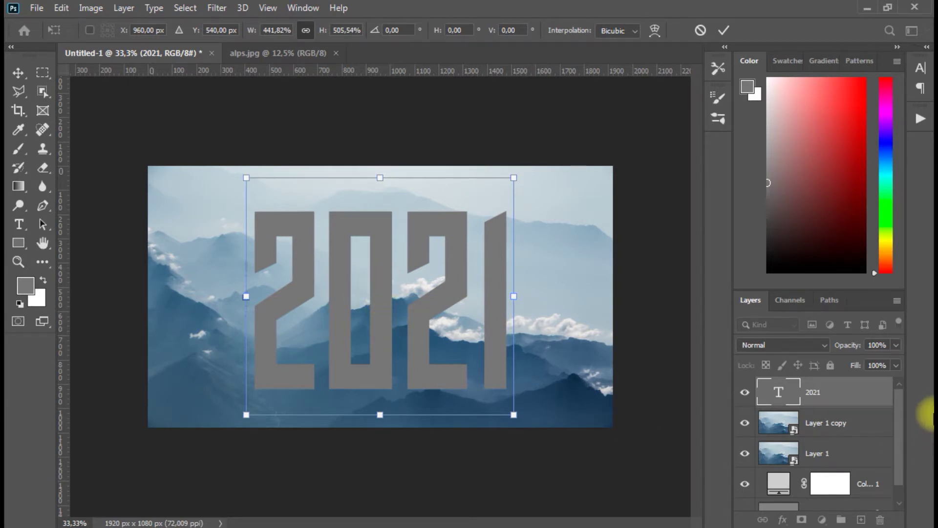
key(F9)
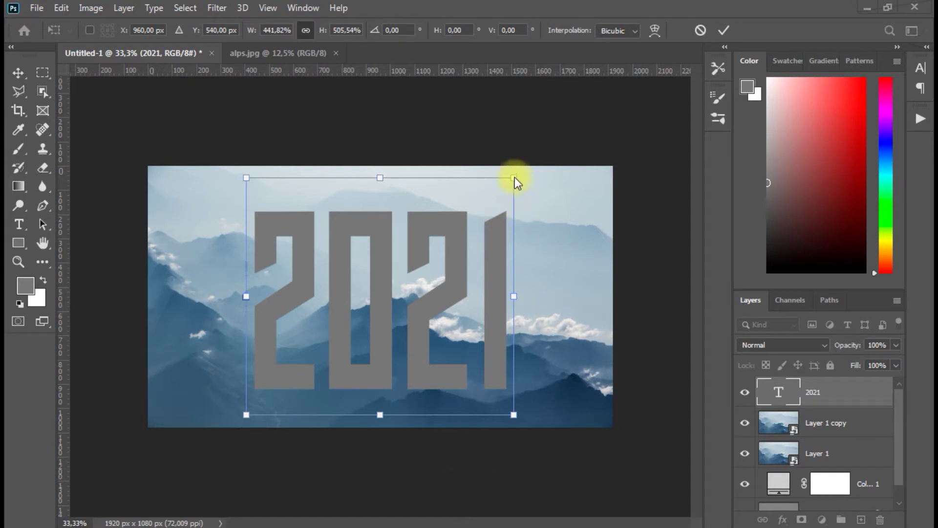
key(space)
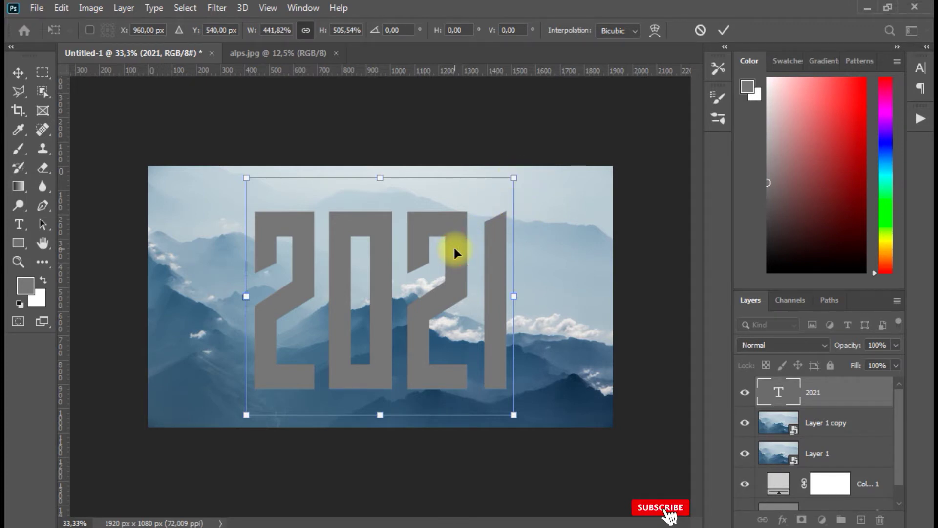
key(ctrl+t)
click(20, 73)
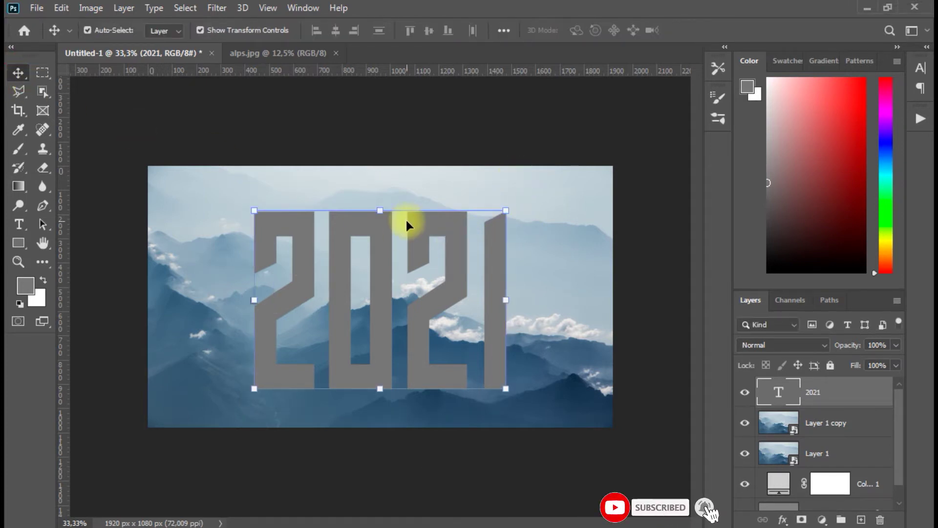
Step: Scale the 2021 text further to 158.48% width and 122.35% height and recentre it on the canvas
drag(519, 182, 613, 148)
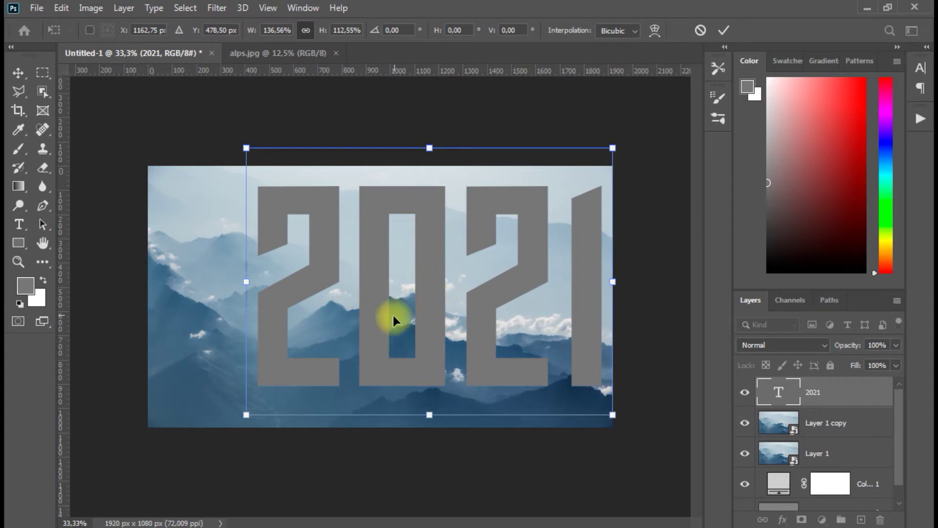
drag(393, 320, 311, 337)
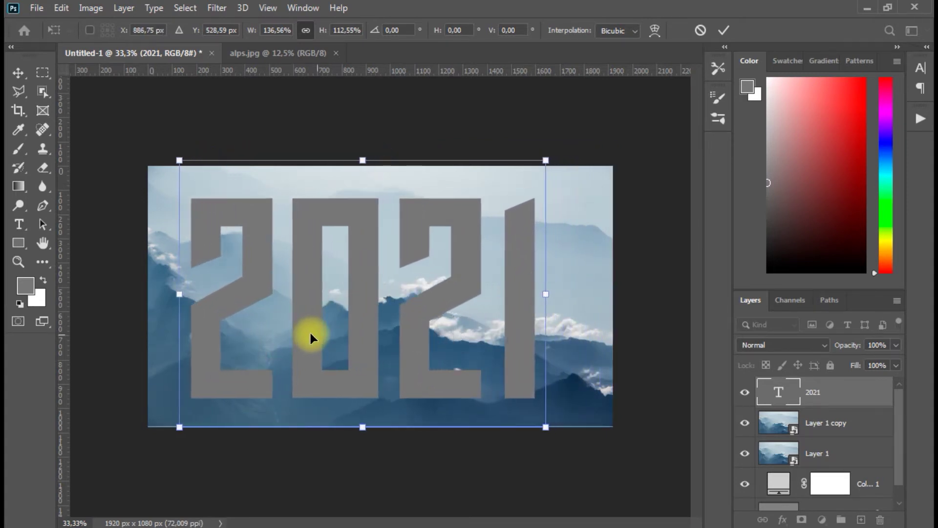
drag(547, 160, 604, 137)
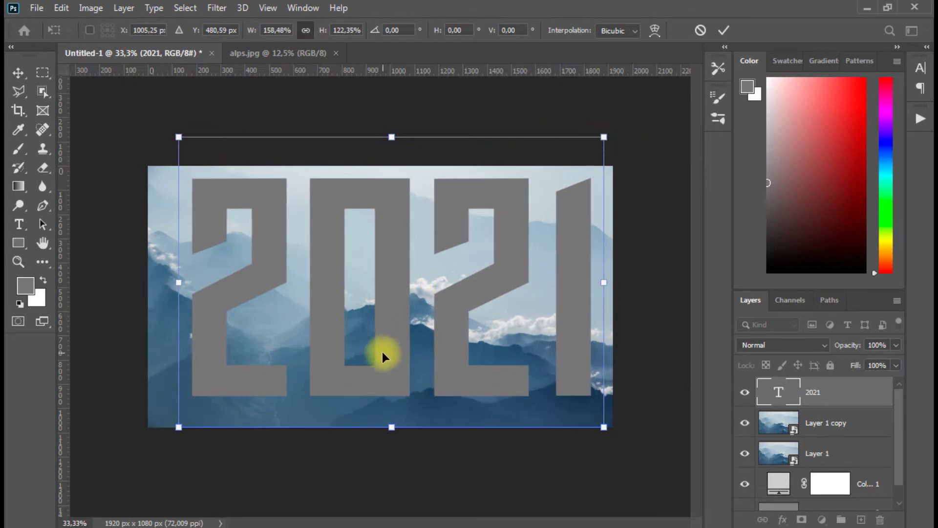
drag(382, 350, 368, 386)
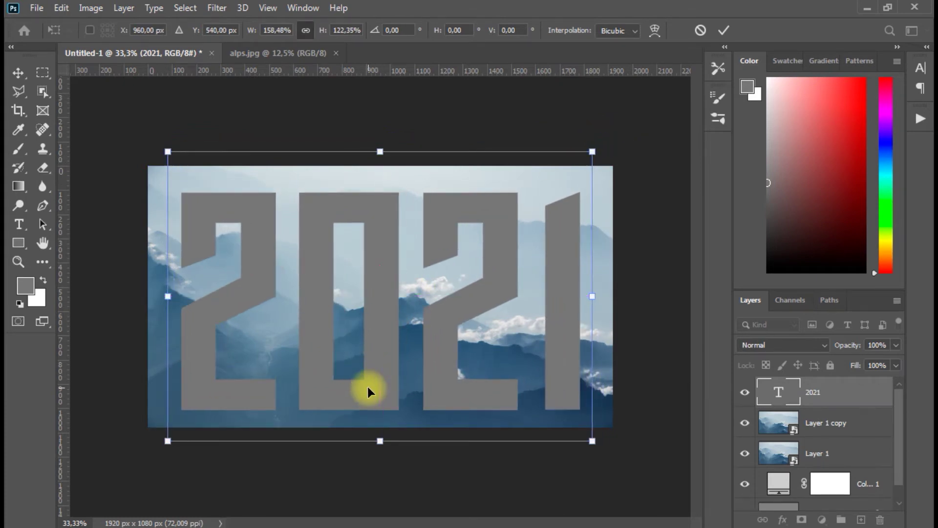
mouse_move(378, 387)
mouse_down()
mouse_move(377, 379)
mouse_move(382, 386)
mouse_up()
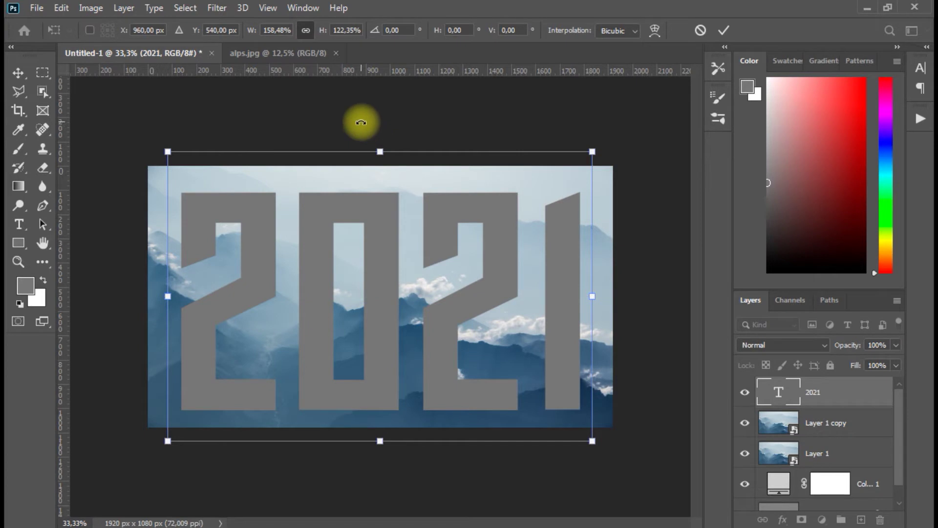
click(18, 73)
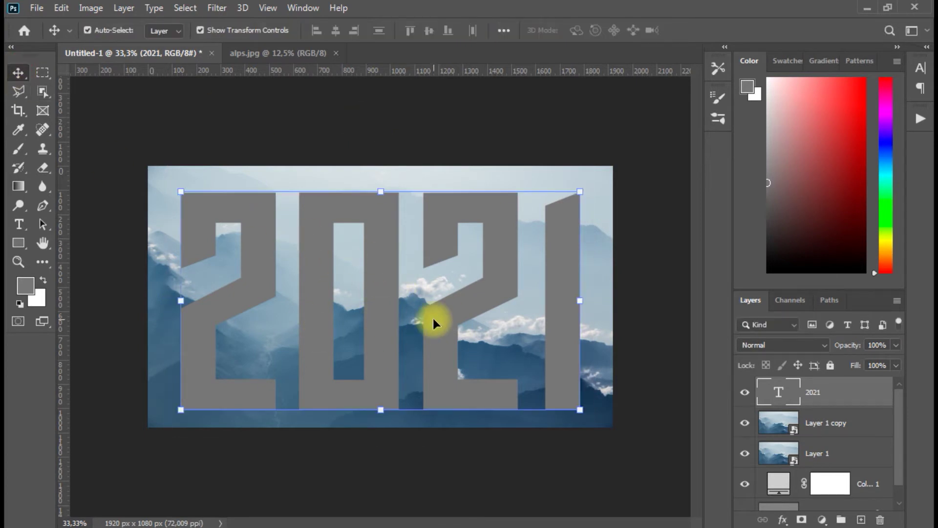
Step: Duplicate the 2021 text layer within Untitled-1 as 2021 copy
right_click(823, 391)
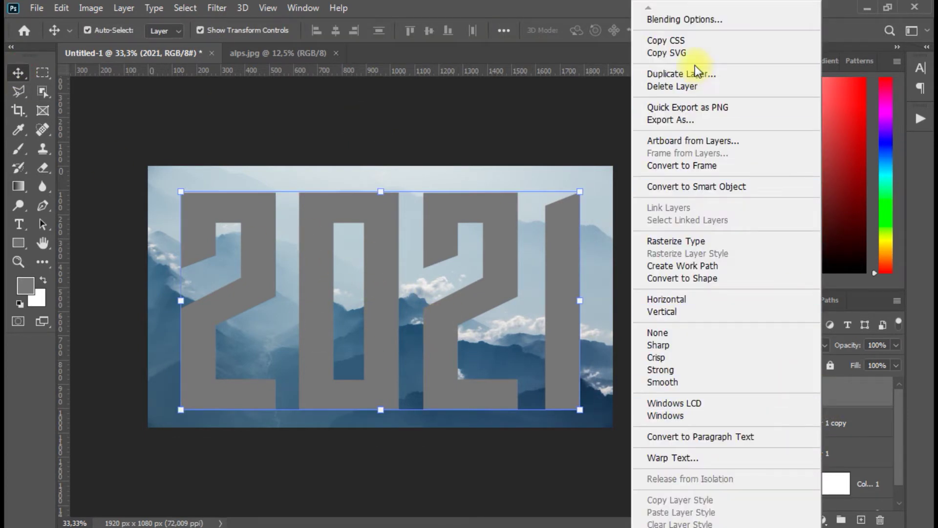
click(667, 73)
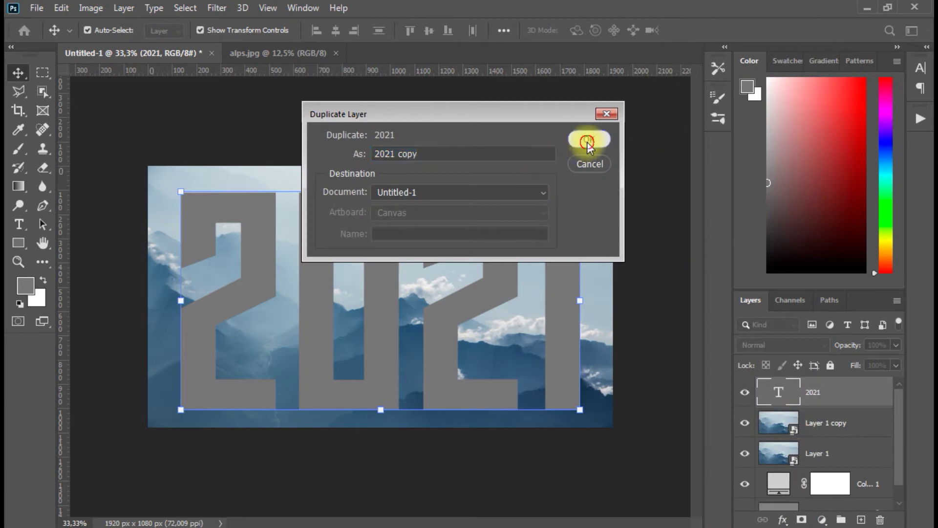
click(587, 142)
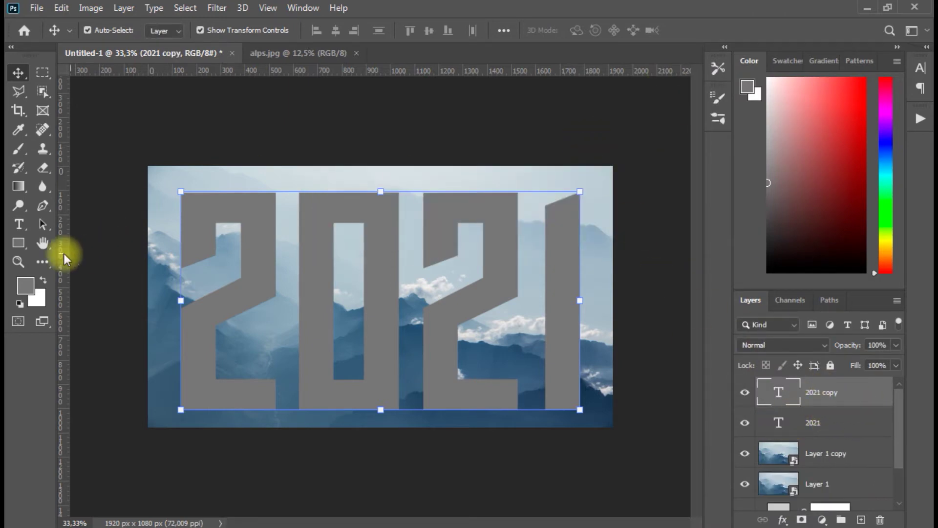
Step: Change the text colour of the 2021 copy layer to black, 000000
click(18, 224)
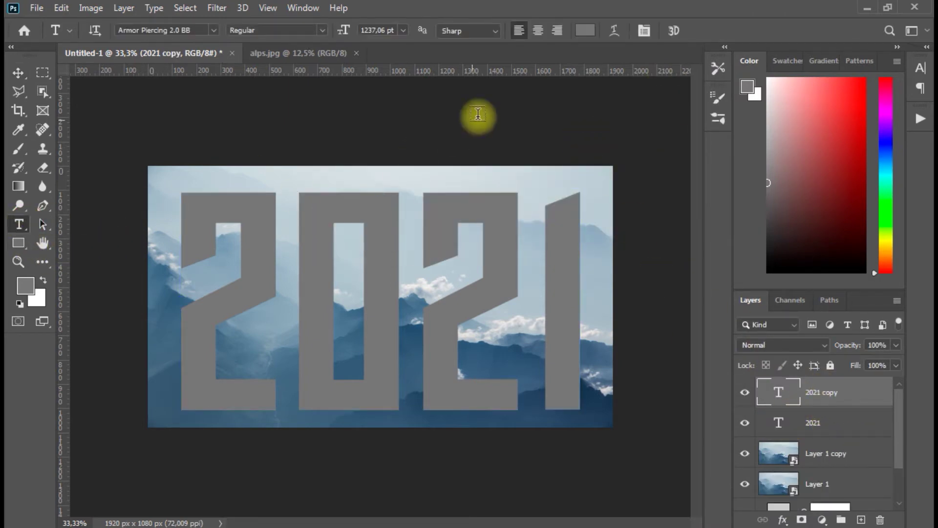
click(585, 32)
drag(569, 151, 551, 329)
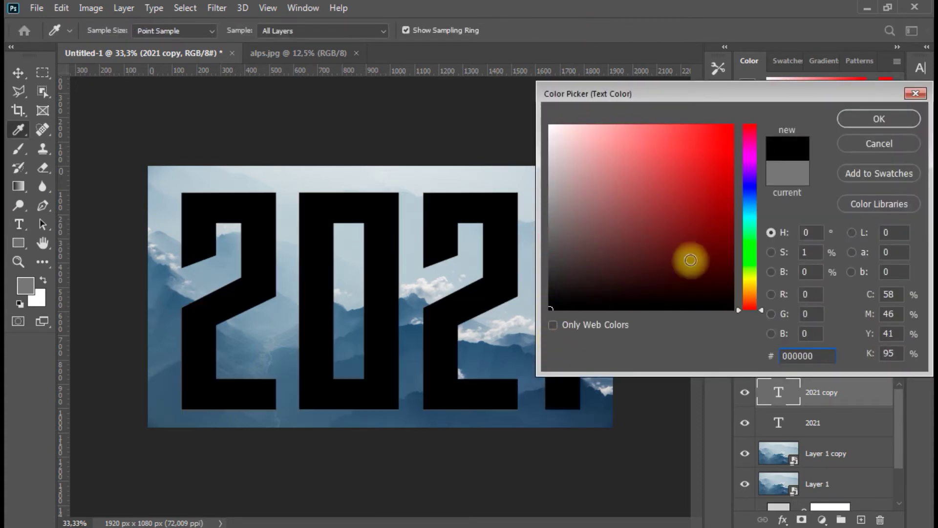
click(867, 122)
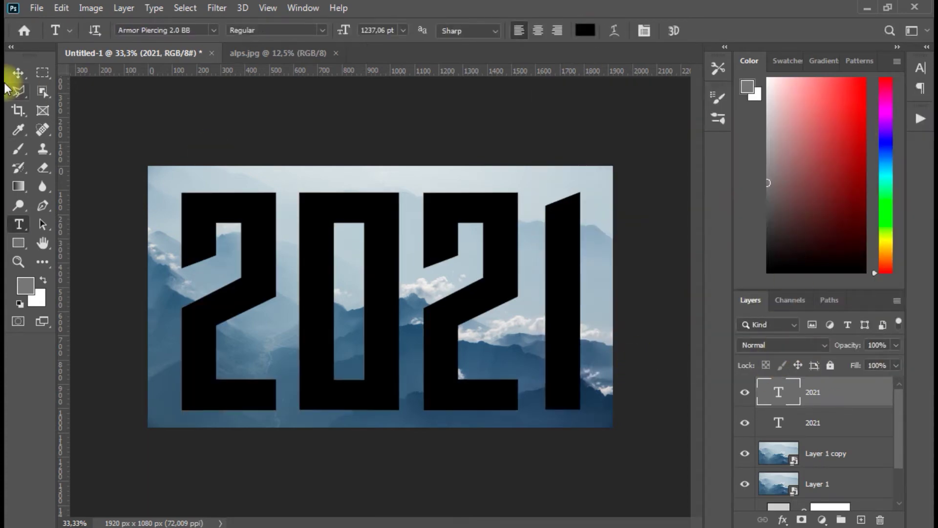
Step: Nudge the black 2021 text slightly to the left so the gray text behind shows as an edge, and deselect it
click(18, 74)
key(Left)
key(Left)
key(Left)
key(Left)
key(Left)
key(Left)
key(Left)
key(Left)
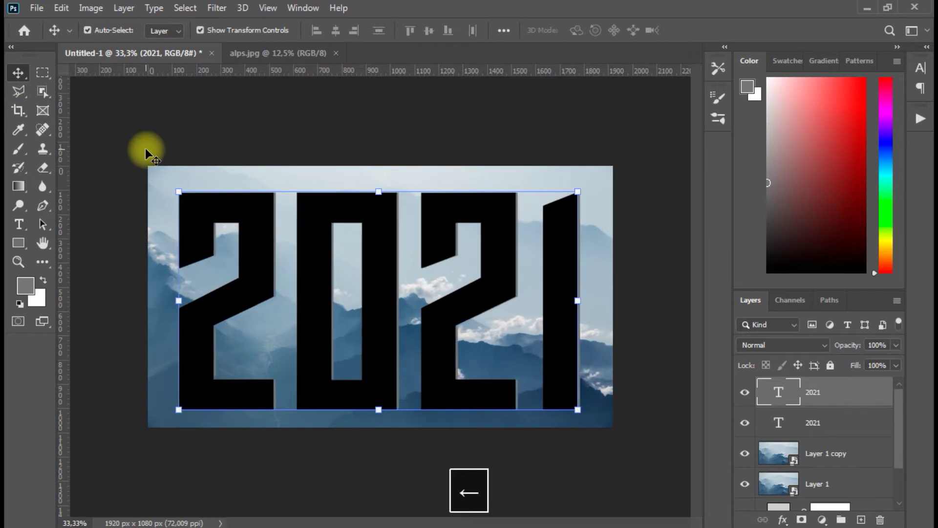
key(Left)
key(Left)
key(Left)
key(Left)
key(Left)
key(Left)
key(Left)
key(Left)
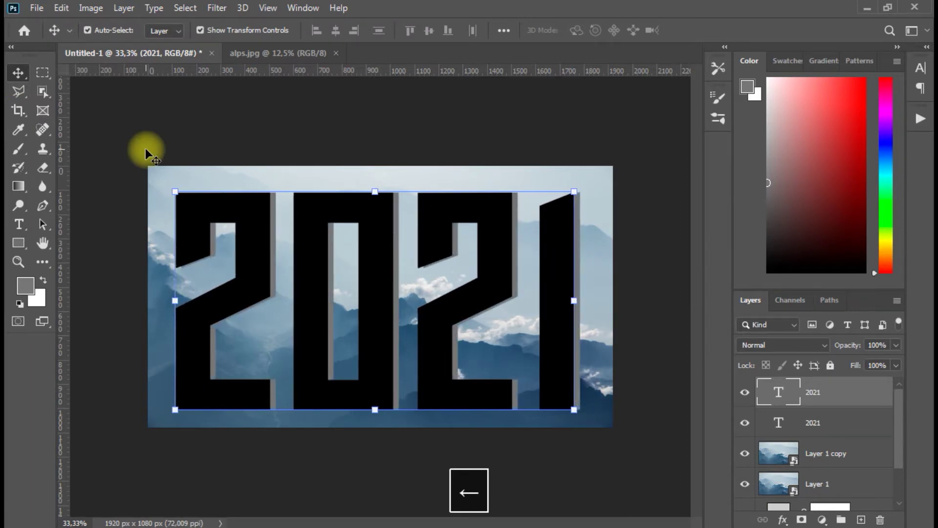
key(Left)
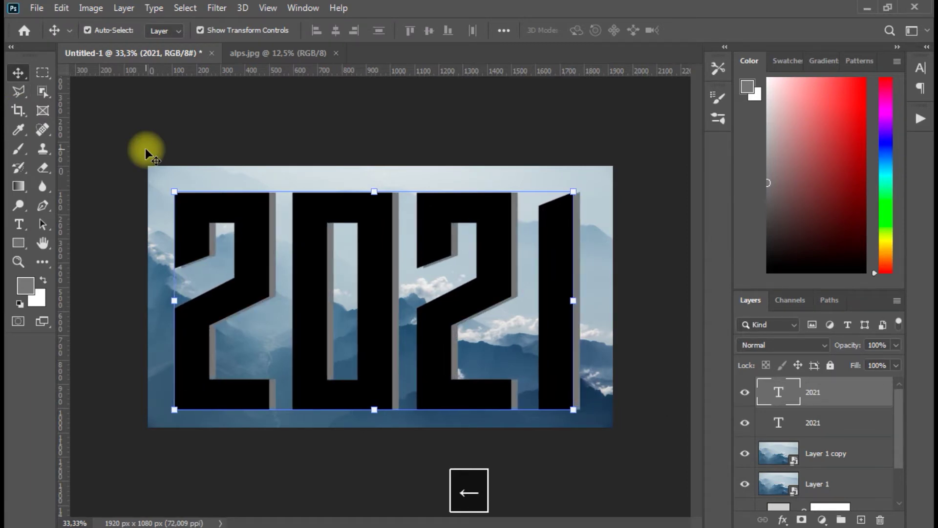
click(192, 138)
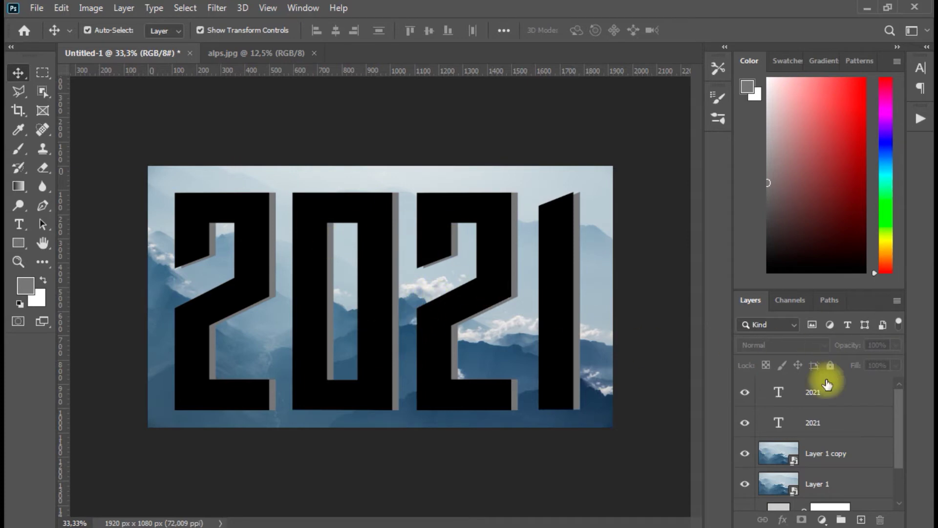
Step: Move Layer 1 copy above both 2021 text layers and clip it to the black text with a clipping mask
click(838, 462)
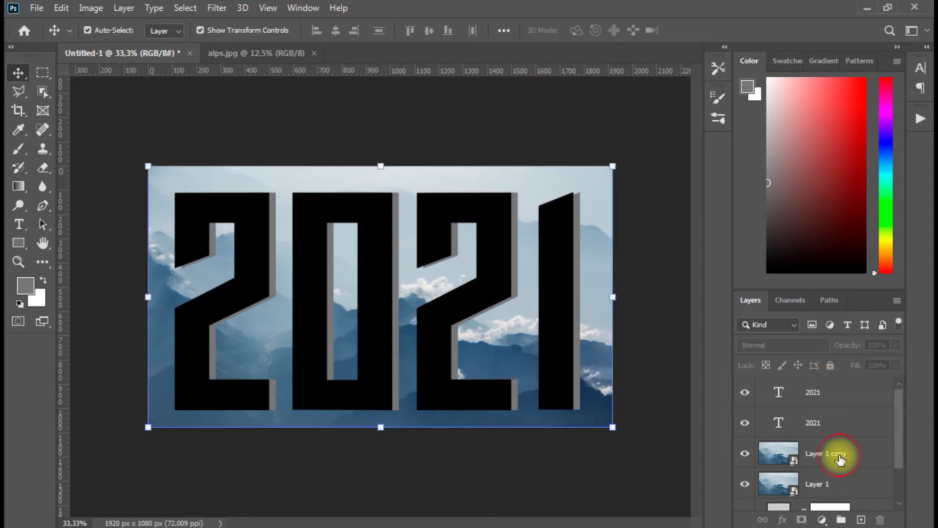
drag(838, 454, 845, 387)
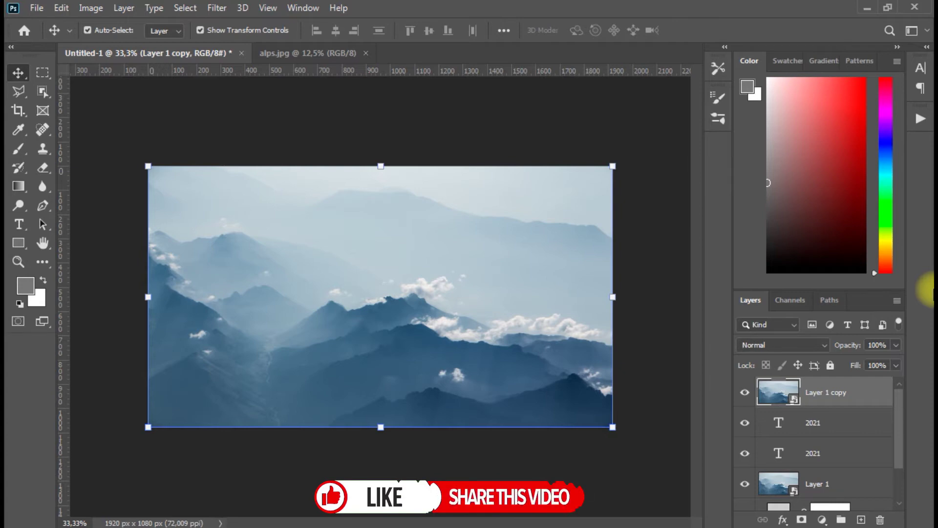
right_click(811, 391)
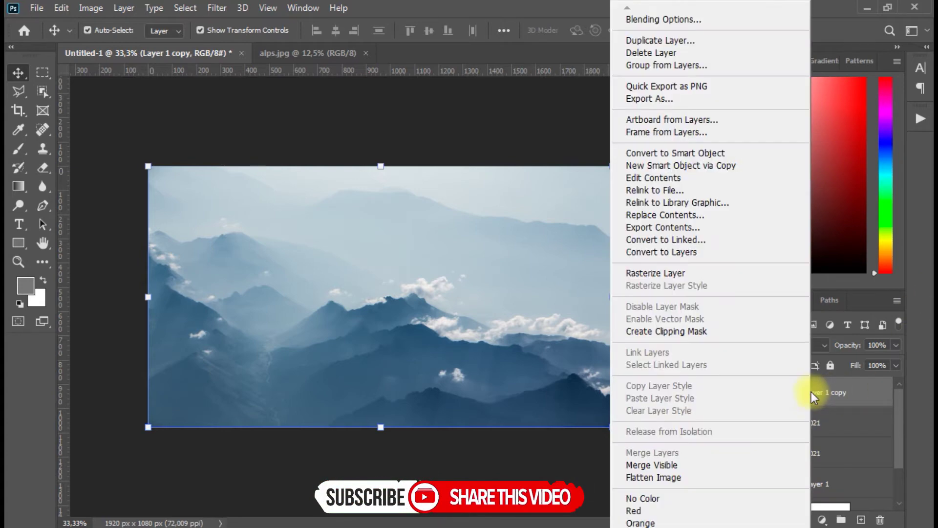
click(653, 330)
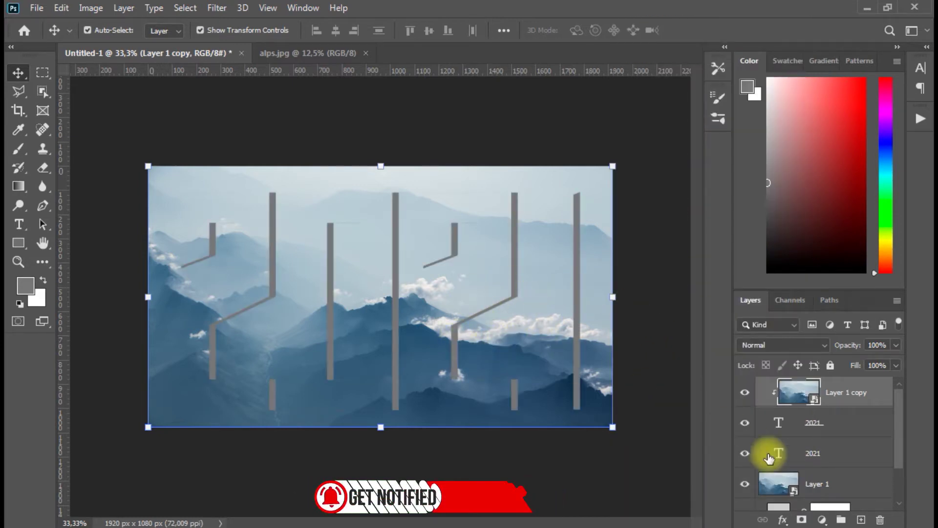
Step: Hide Layer 1 and rasterize the clipped Layer 1 copy
click(745, 485)
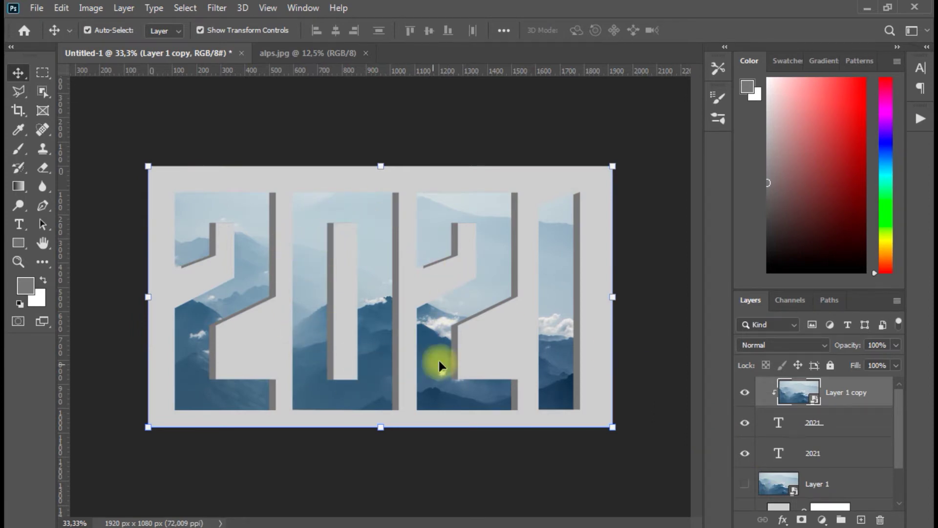
right_click(836, 394)
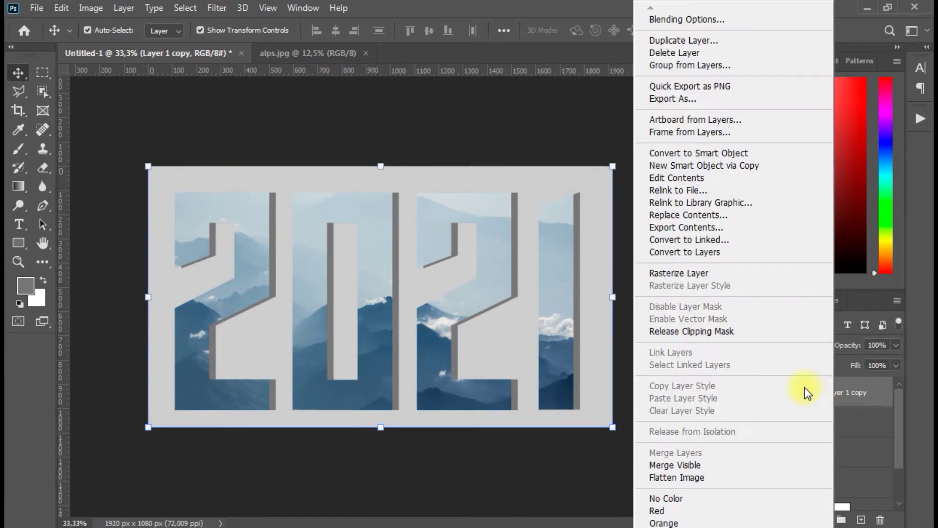
click(668, 272)
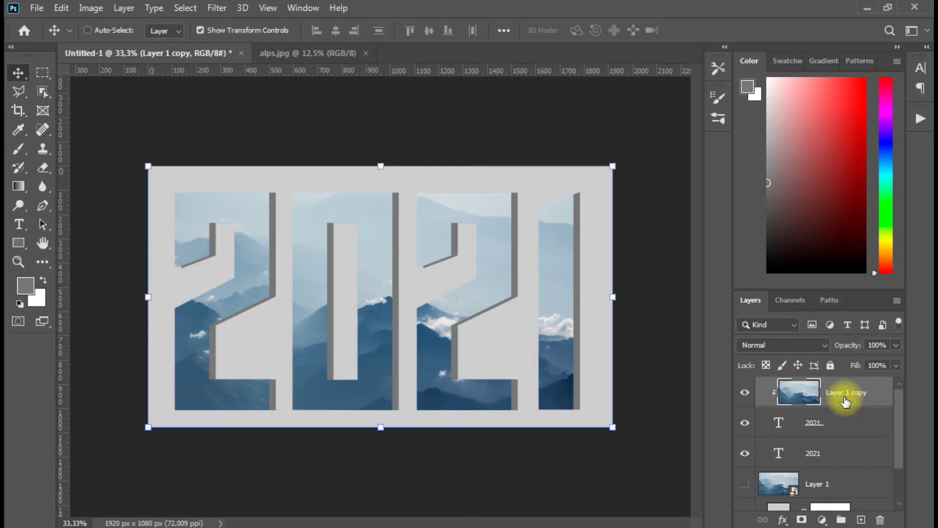
Step: Darken Layer 1 copy with Levels, setting the shadow input level to 15 in the RGB channel
key(ctrl+l)
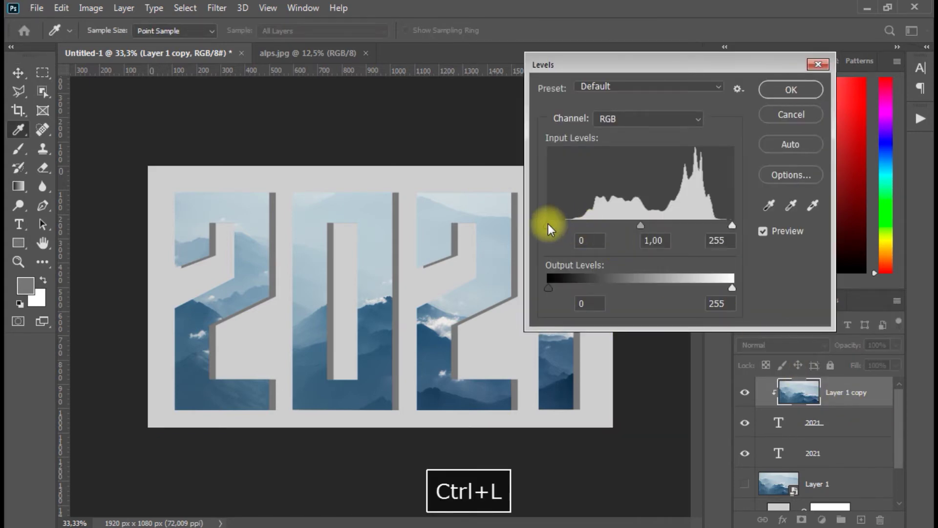
drag(600, 63, 657, 60)
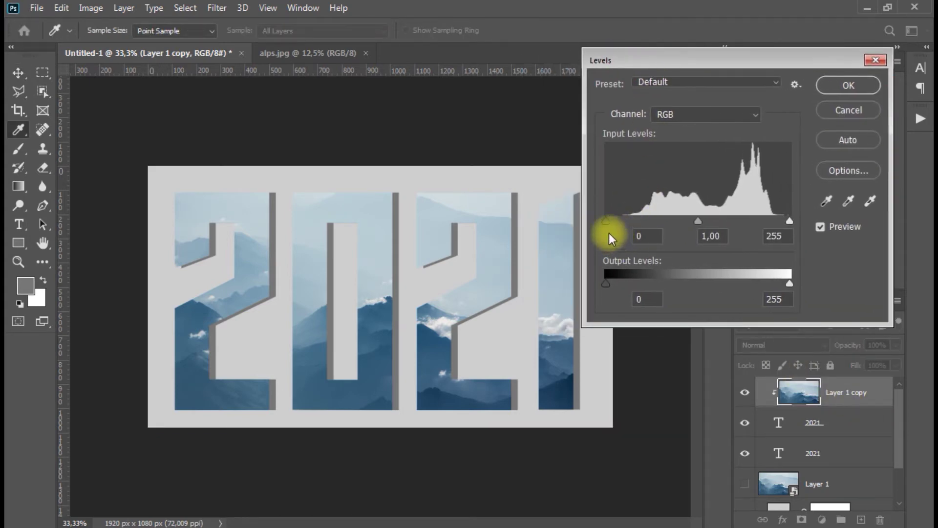
drag(605, 221, 617, 220)
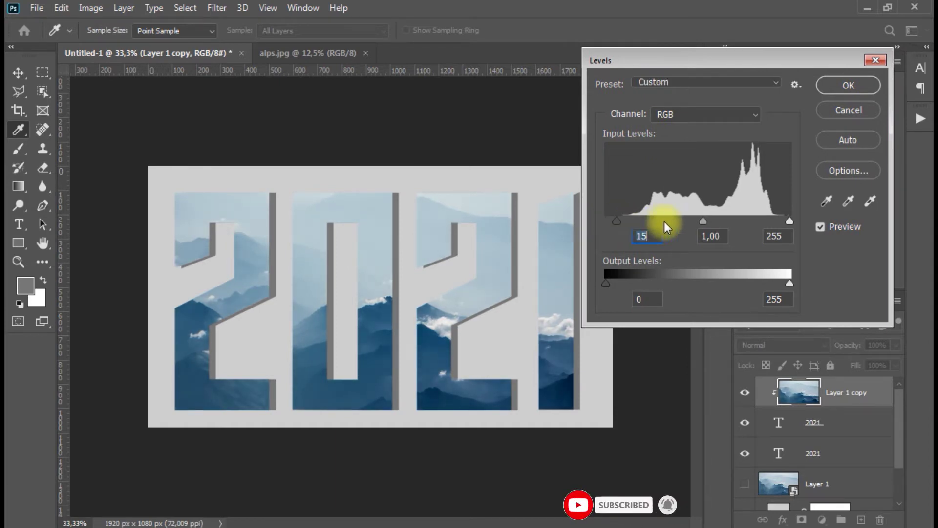
click(848, 85)
key(v)
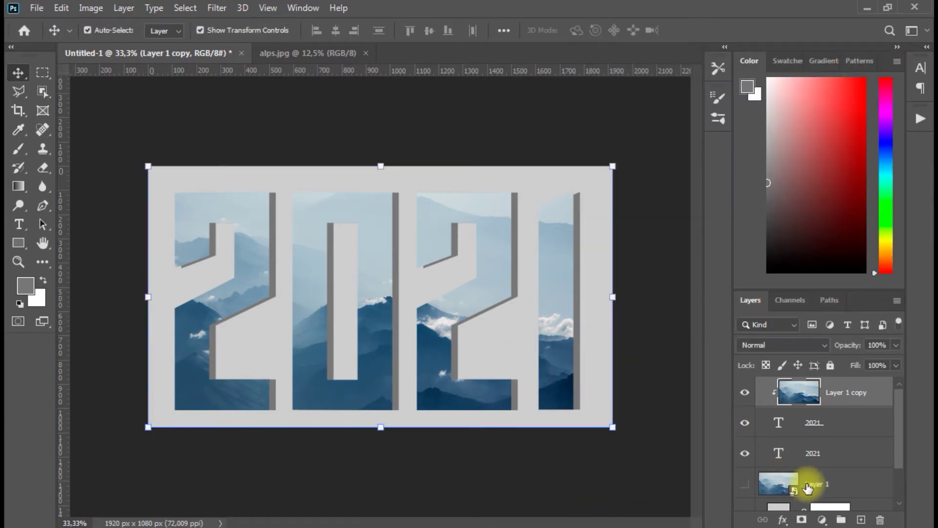
Step: Show Layer 1 and make it a rasterized layer between the two 2021 text layers, clipped to the lower one
click(744, 484)
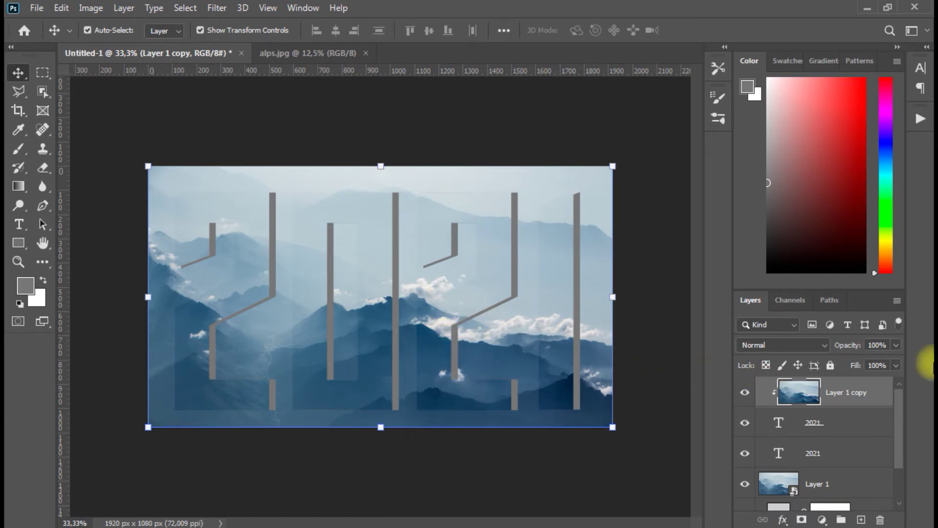
key(F9)
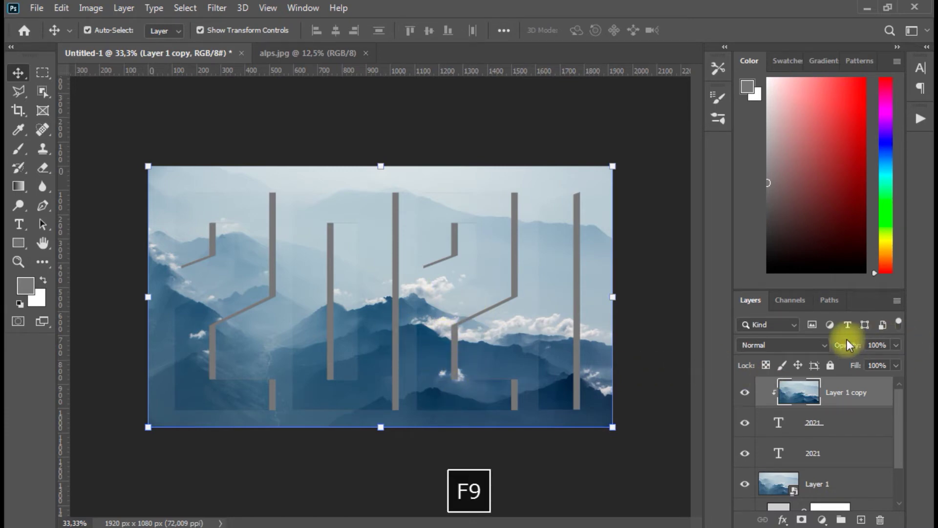
drag(816, 485, 823, 442)
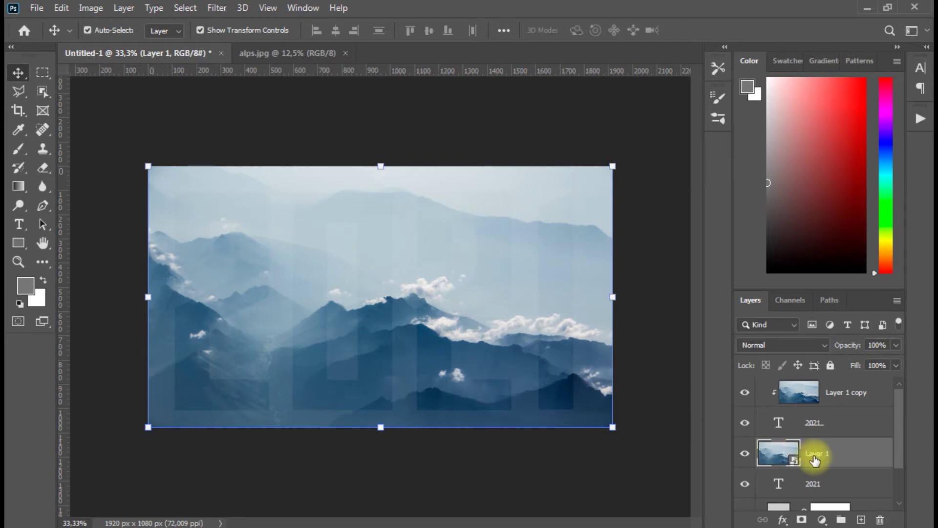
right_click(824, 453)
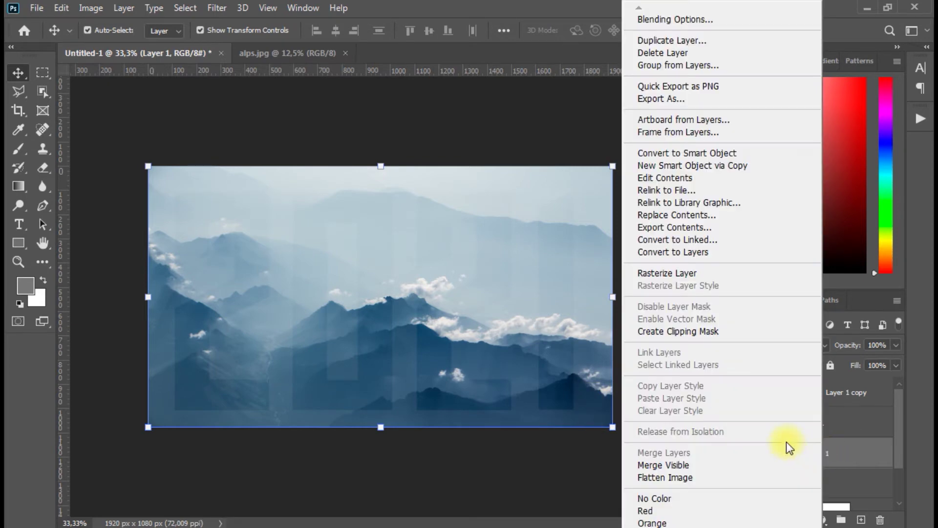
click(694, 334)
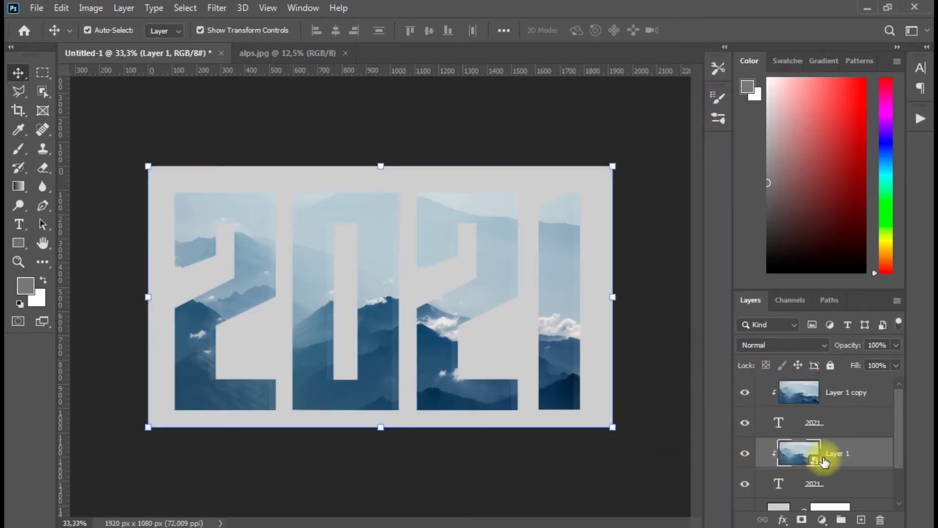
right_click(838, 457)
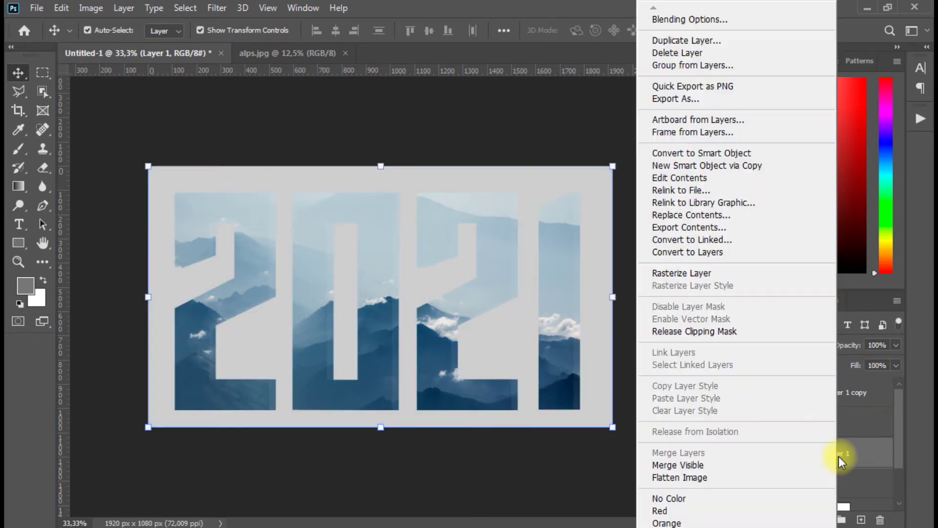
click(672, 274)
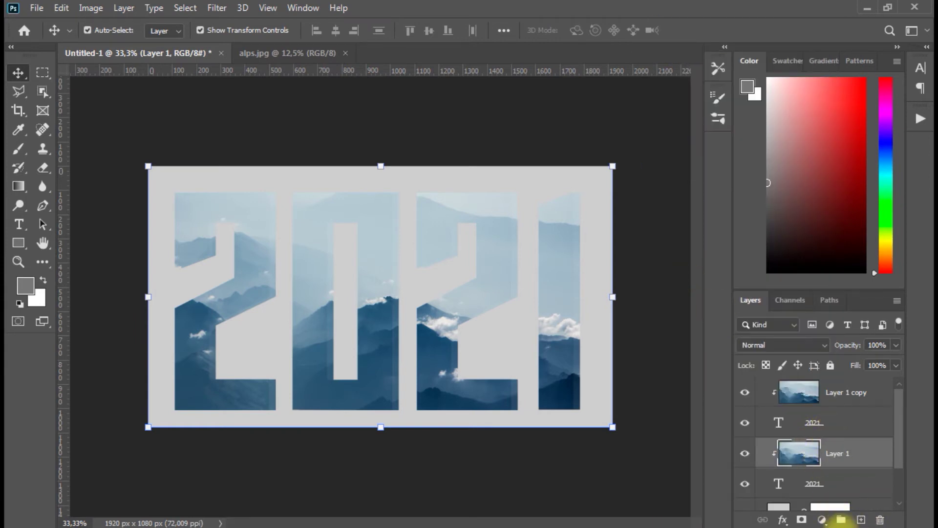
Step: Add a Brightness/Contrast adjustment clipped to Layer 1 and set its brightness to 150
click(822, 519)
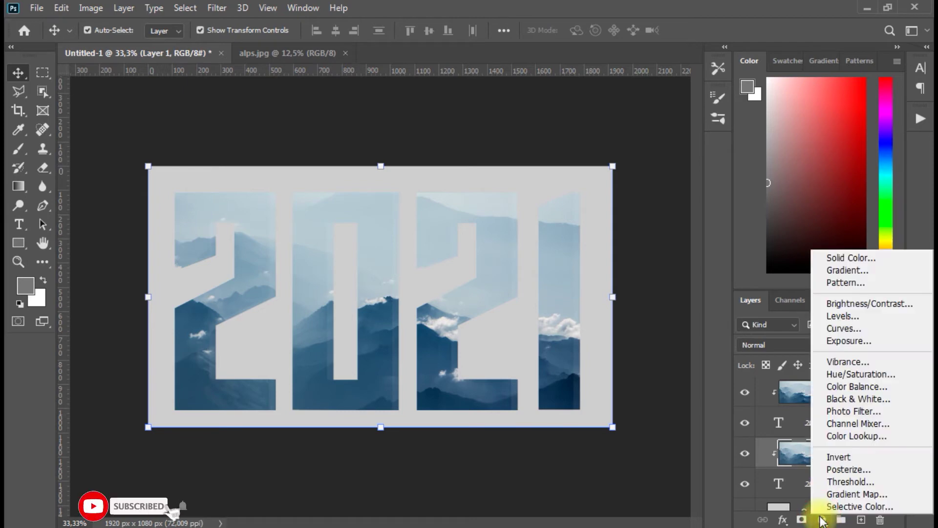
click(858, 305)
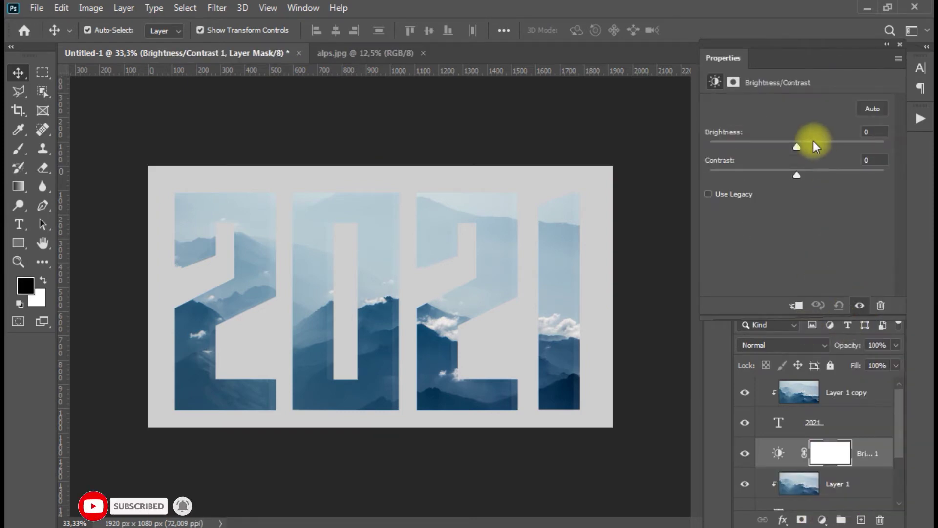
click(795, 305)
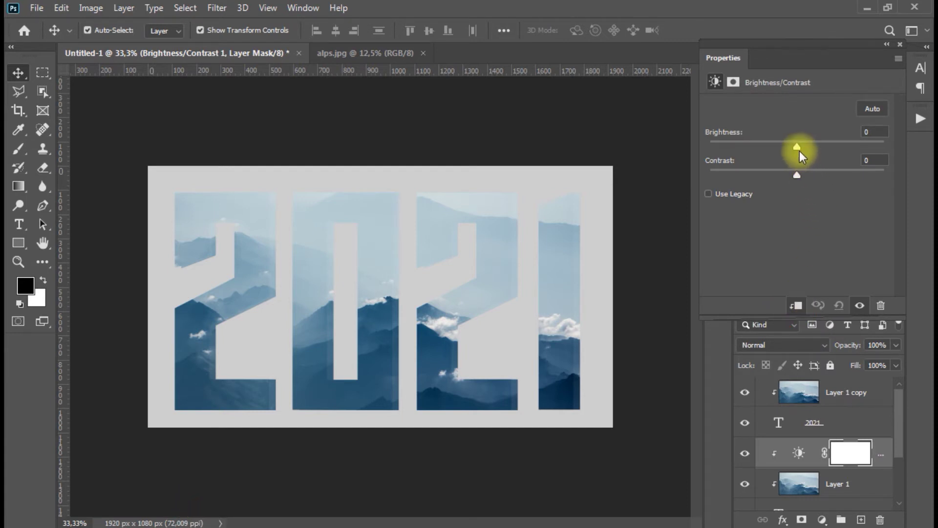
drag(799, 151, 880, 146)
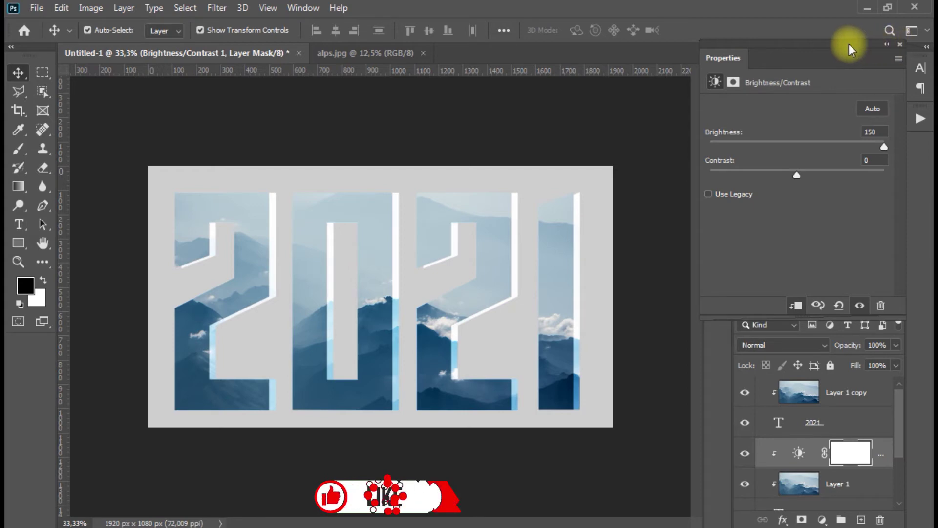
click(898, 44)
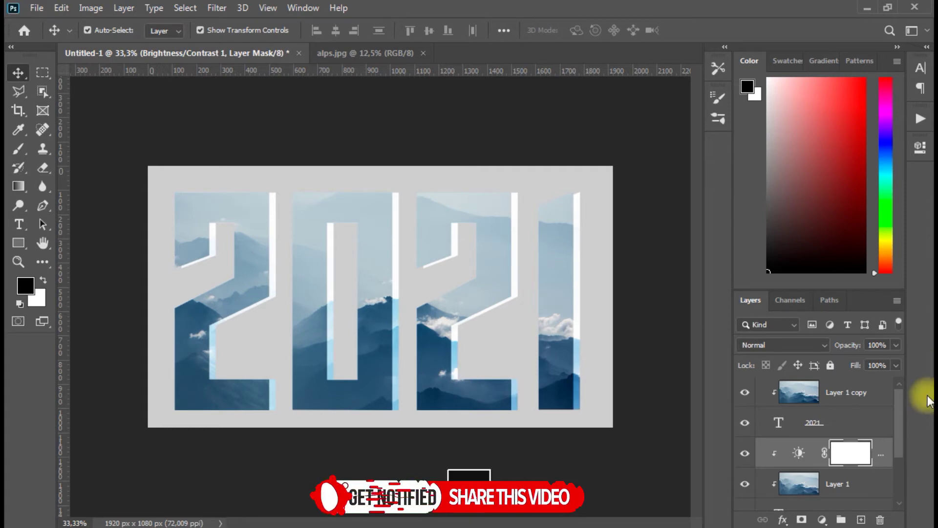
Step: Add a Brightness/Contrast adjustment above Layer 1 copy with brightness -70 and contrast -10
click(843, 394)
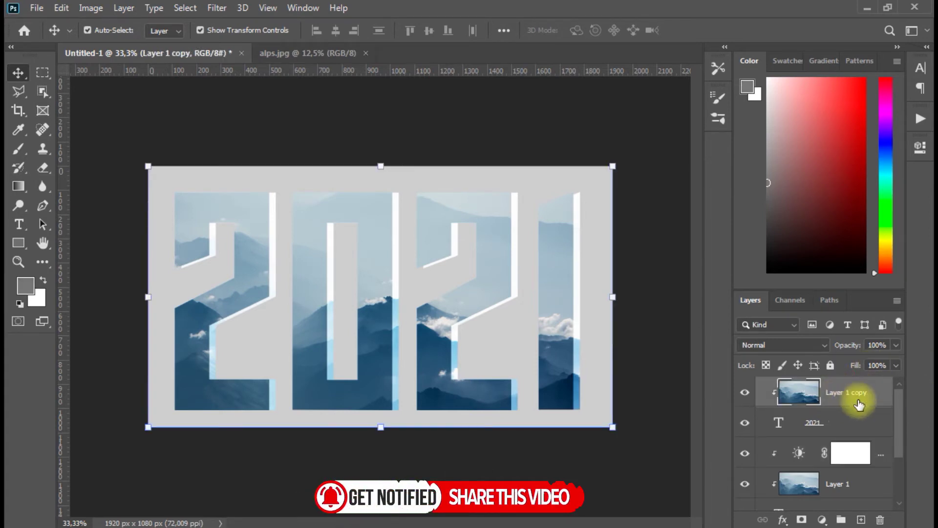
right_click(836, 391)
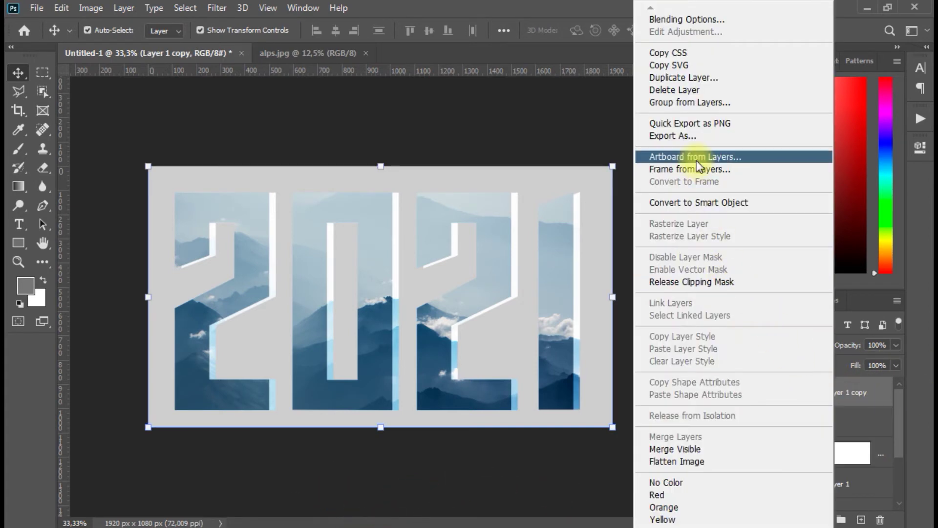
click(849, 393)
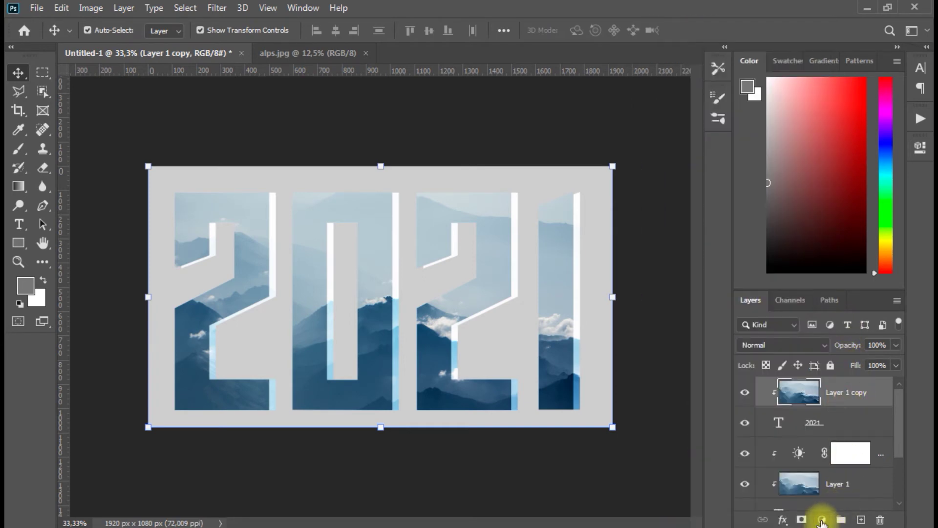
click(822, 520)
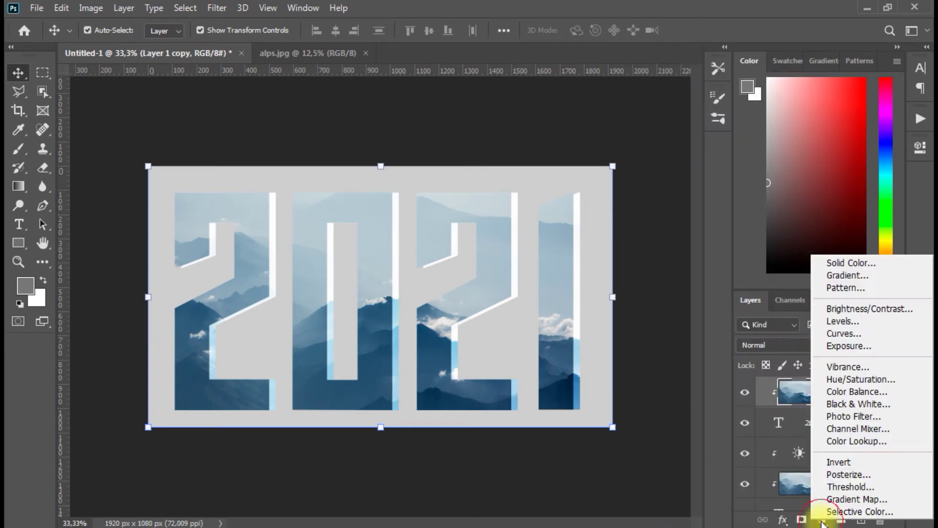
click(853, 312)
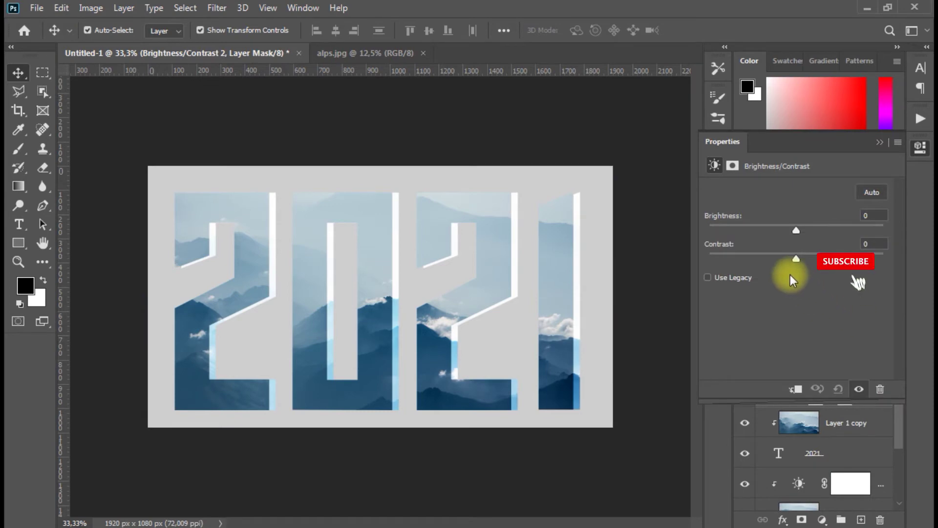
drag(796, 227, 755, 224)
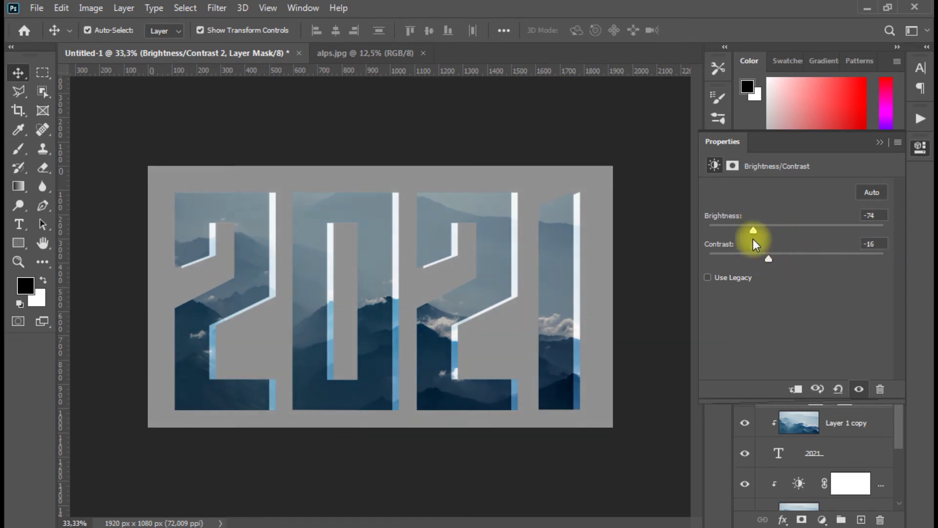
drag(767, 262, 771, 262)
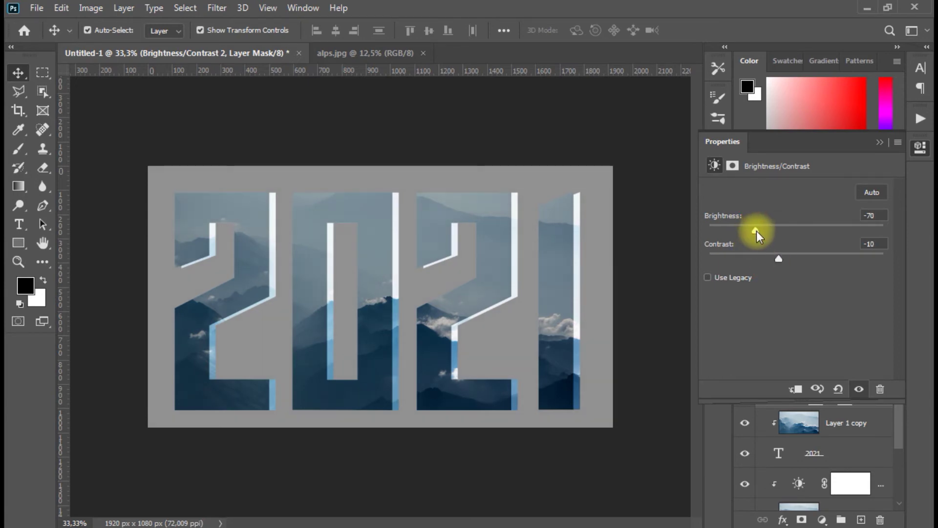
click(880, 143)
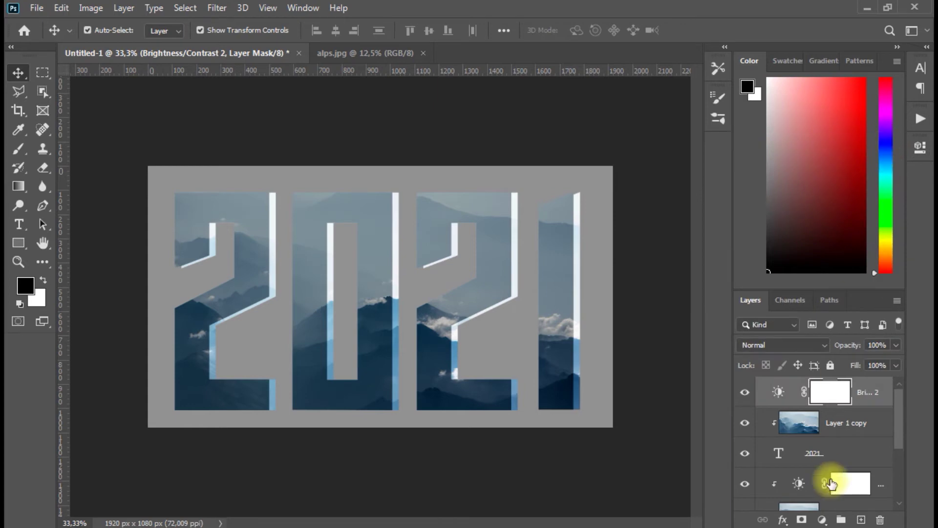
Step: Add an empty layer directly above the Color Fill 1 layer
scroll(856, 427, down, 2)
scroll(856, 427, up, 2)
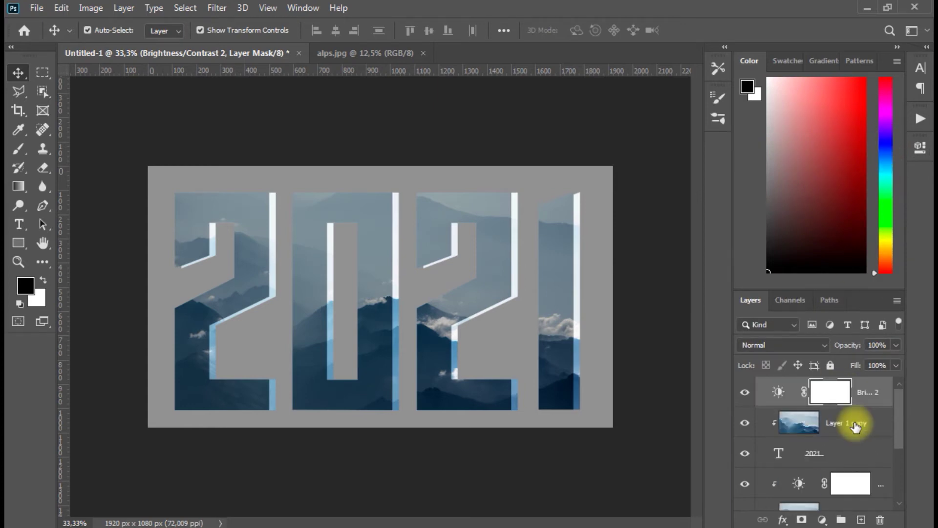
click(853, 430)
scroll(848, 430, down, 3)
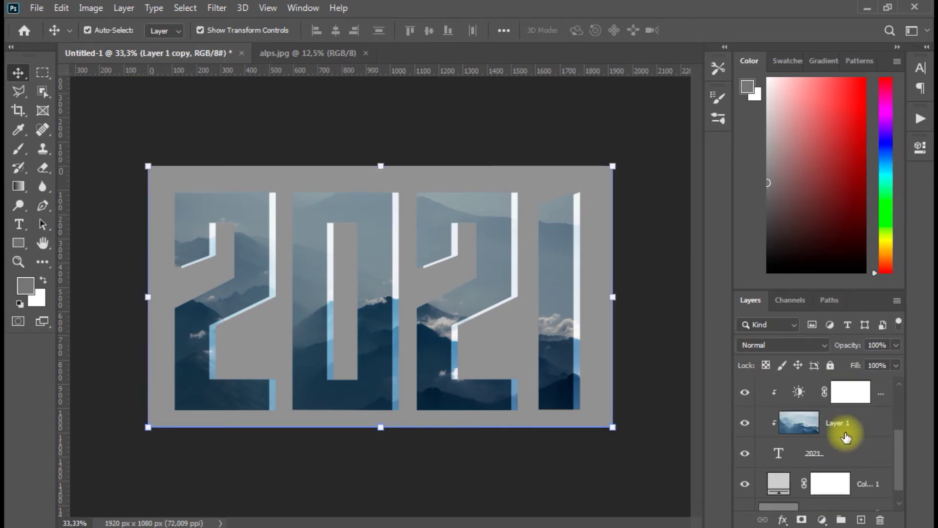
click(873, 466)
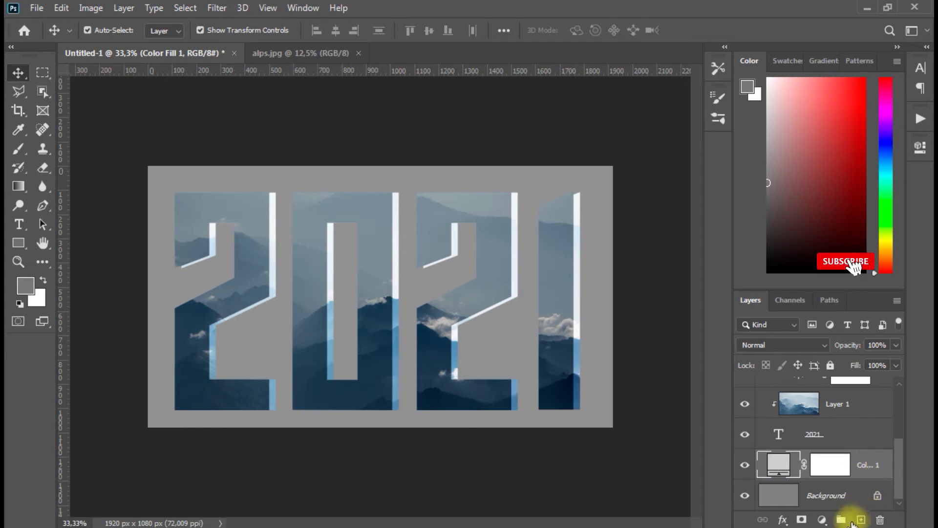
click(861, 519)
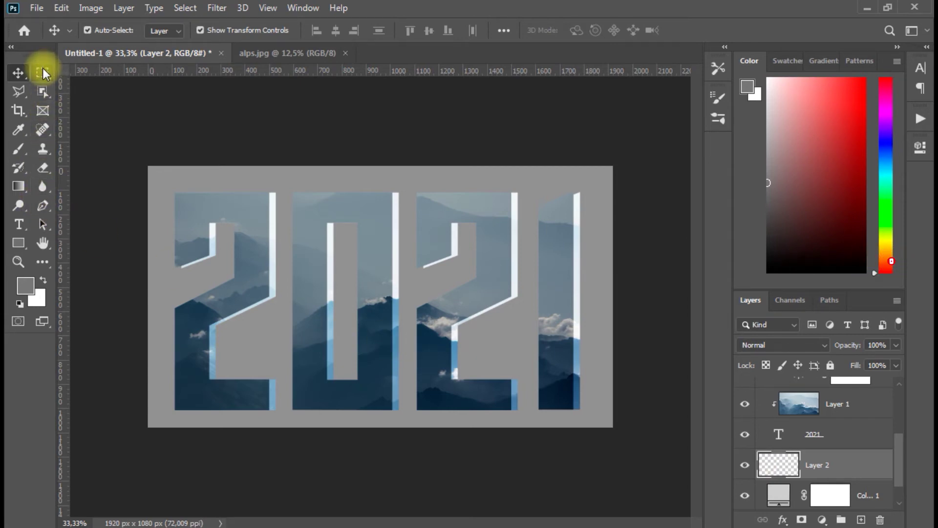
Step: Select the lower third of the canvas across its full width and fill it with a grey Solid Color layer, 848282
click(43, 73)
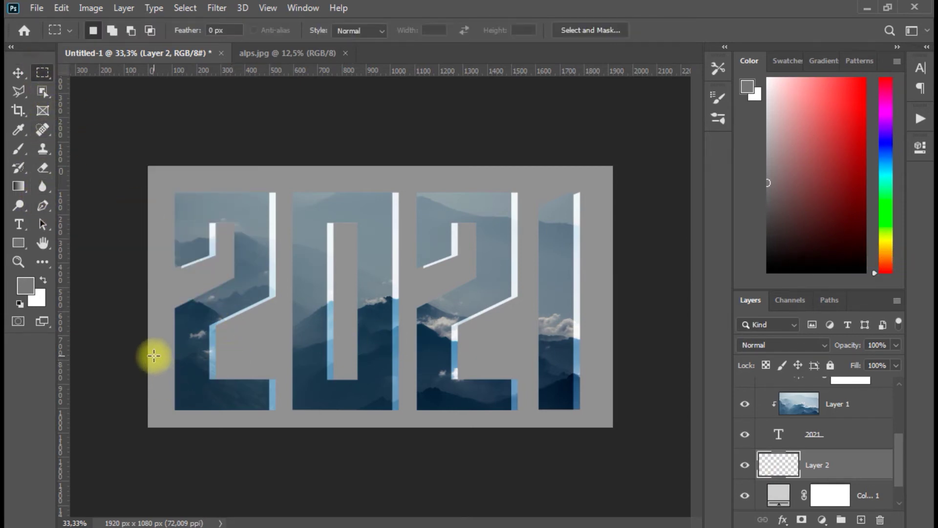
drag(147, 339, 614, 433)
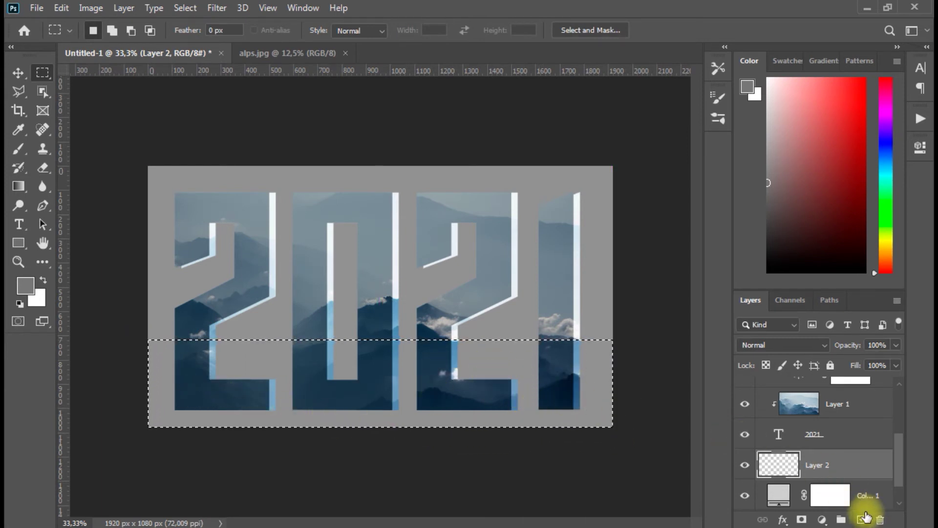
click(822, 519)
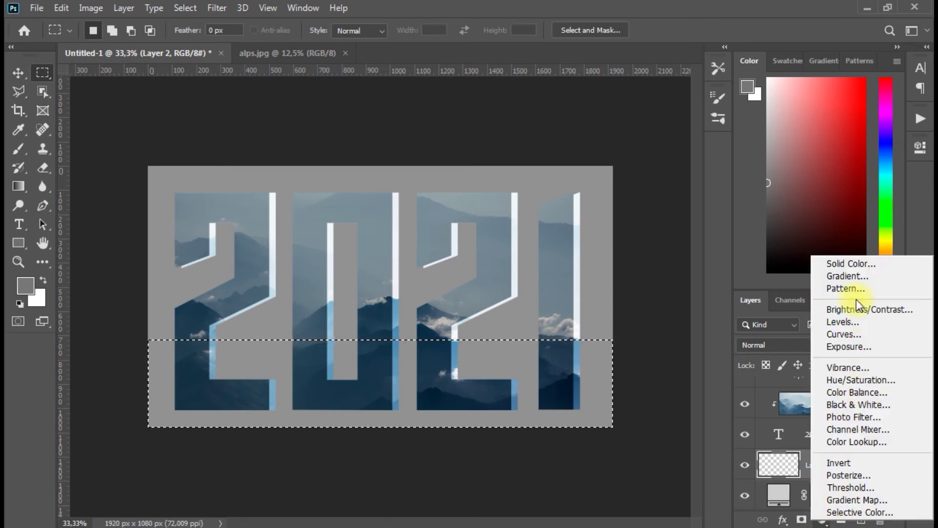
click(844, 264)
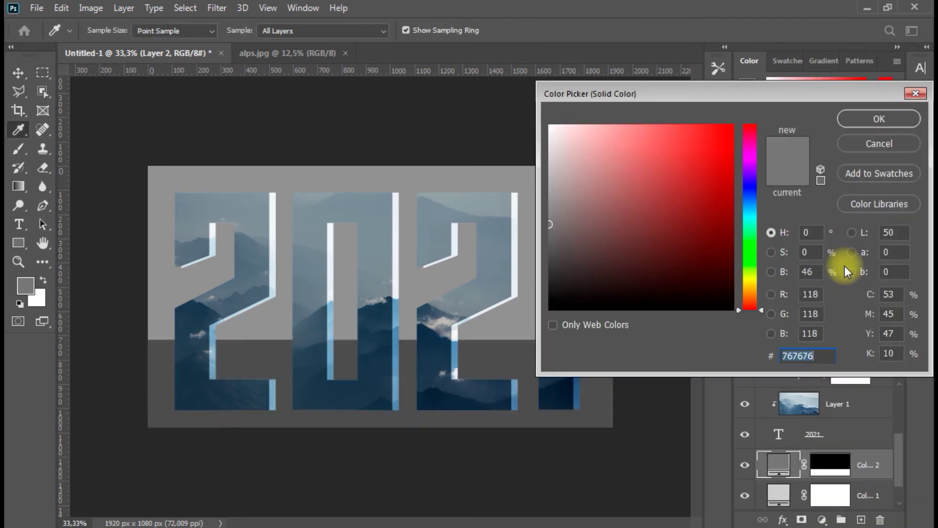
mouse_move(559, 230)
mouse_down()
mouse_move(552, 254)
mouse_move(551, 224)
mouse_up()
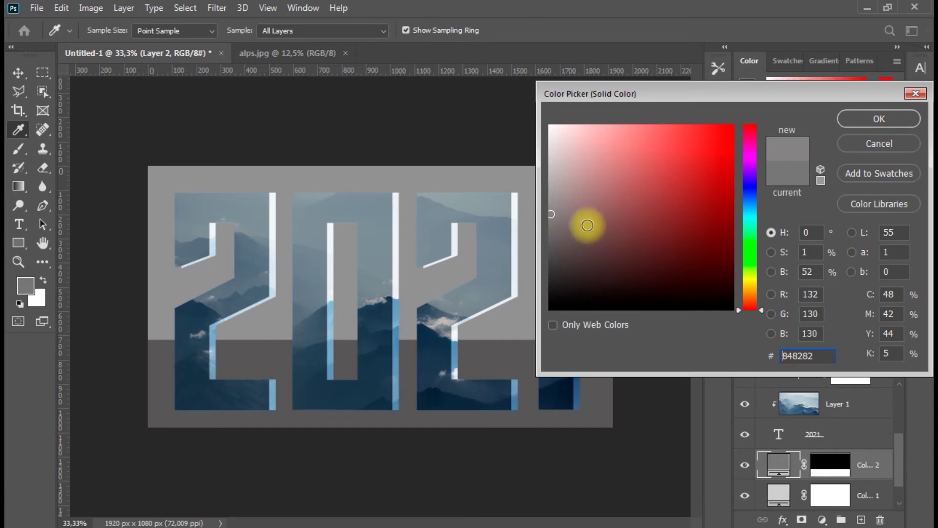
click(863, 122)
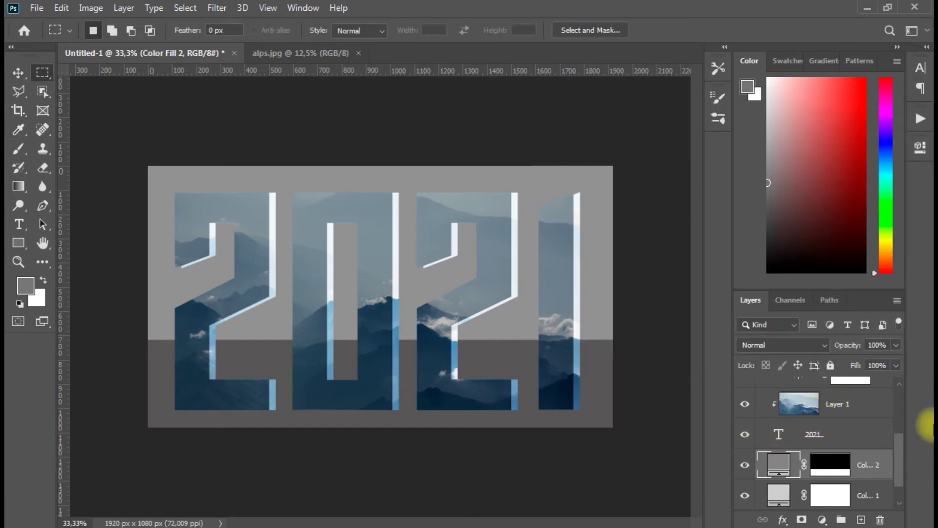
Step: Add an empty layer above Color Fill 2 and set up a soft round brush tip at 45 px with 0% hardness
key(b)
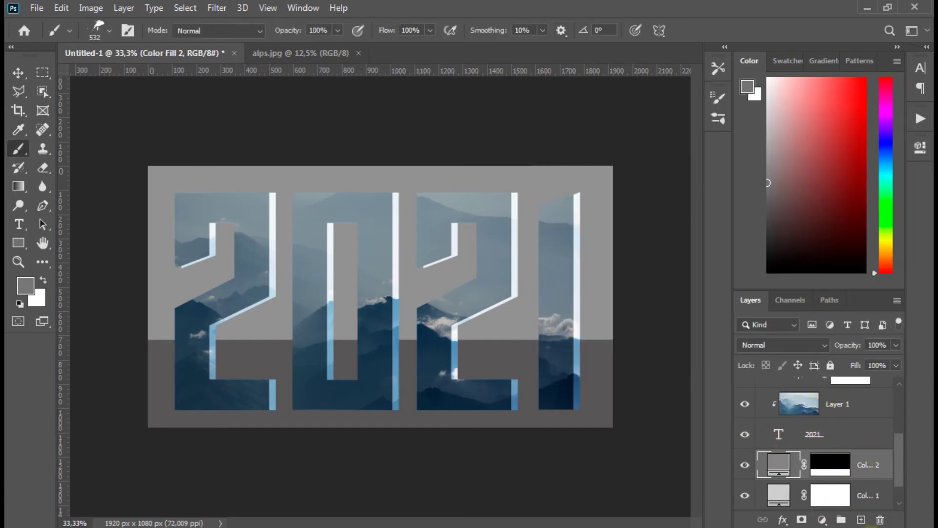
click(863, 519)
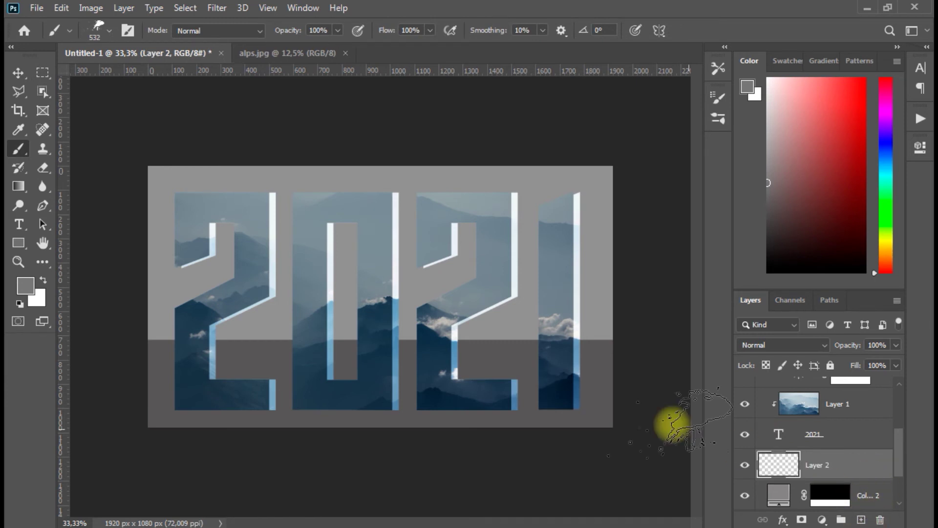
right_click(14, 153)
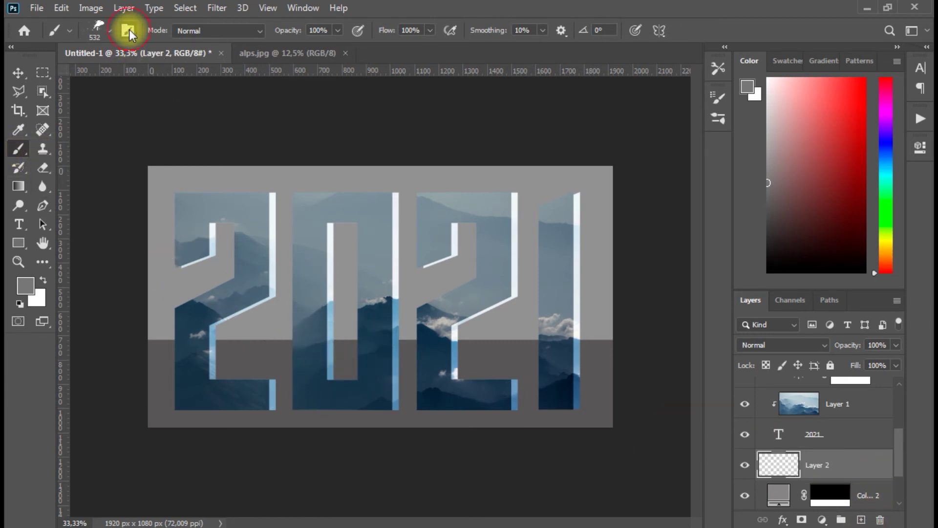
click(128, 31)
click(506, 125)
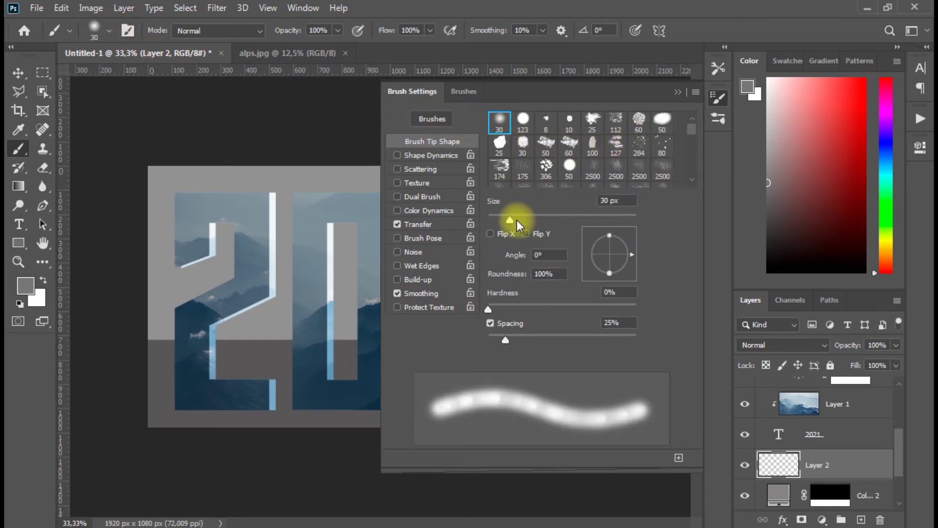
drag(517, 220, 520, 218)
click(677, 93)
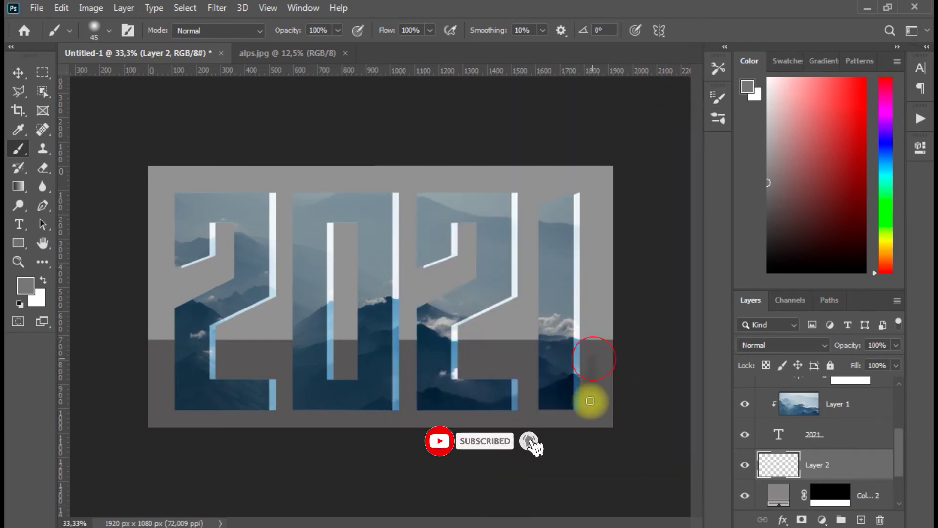
Step: Set the foreground colour to black (000000) and undo the trial brush strokes beside the digit 1
key(ctrl+z)
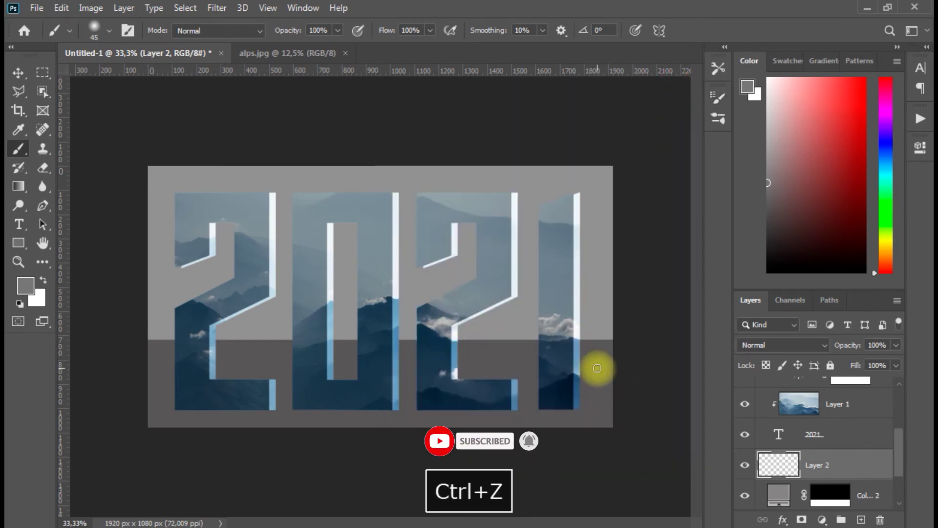
click(25, 286)
drag(605, 239, 575, 318)
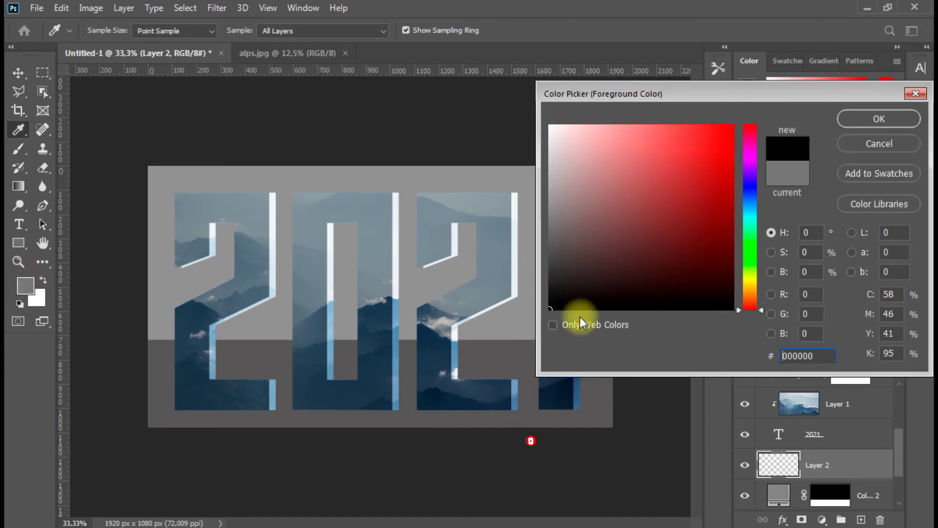
click(899, 118)
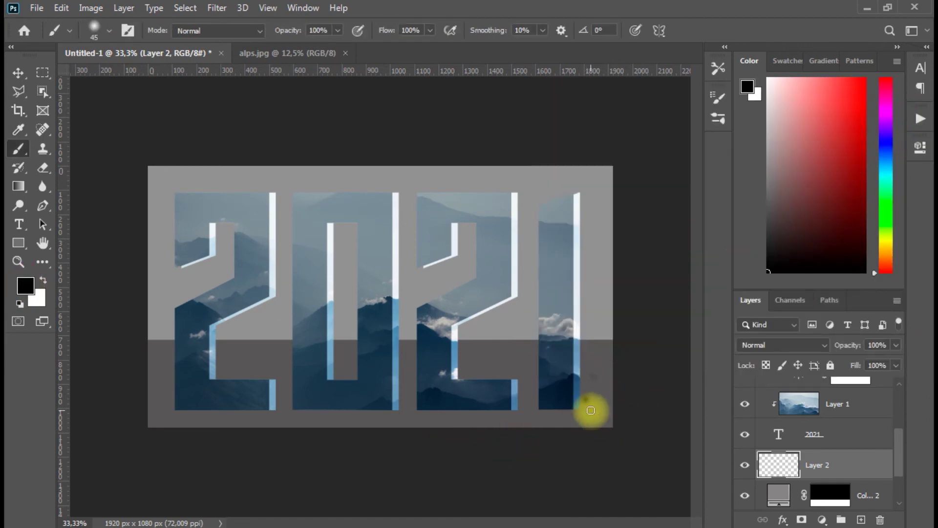
key(ctrl+z)
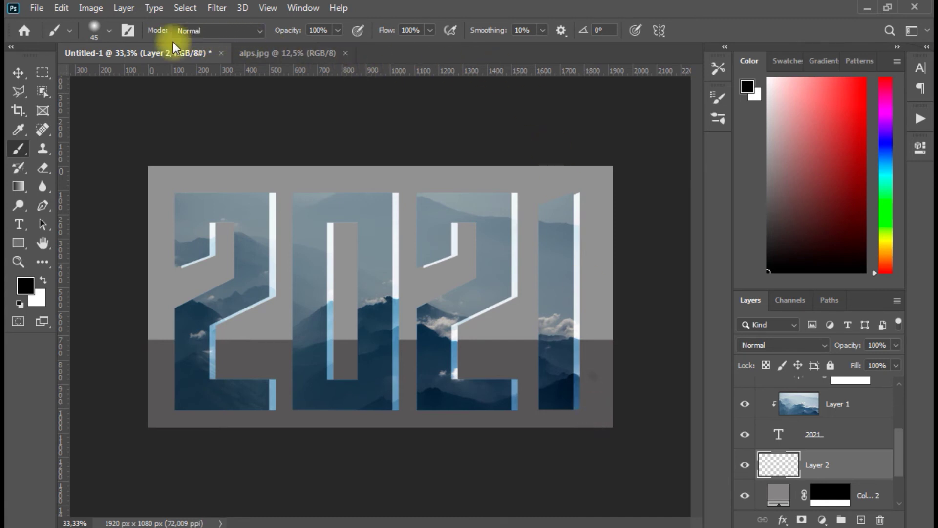
Step: Enlarge the brush to 417 px and paint a soft black spot on Layer 2 behind the lower part of the second 2
click(106, 33)
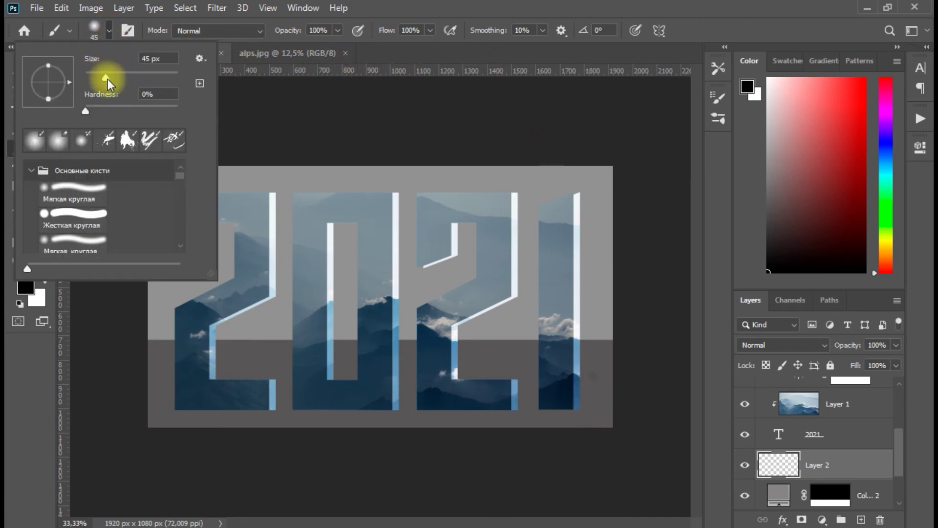
drag(107, 79, 150, 80)
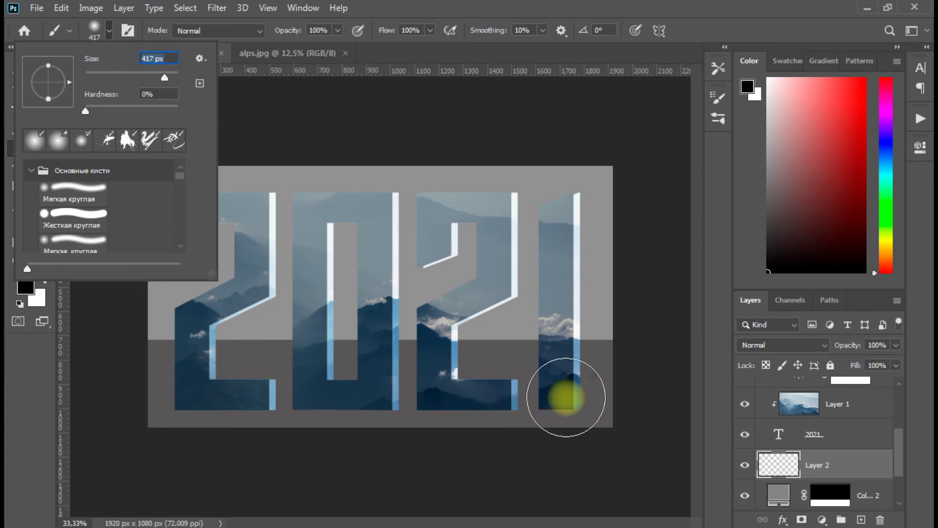
click(498, 342)
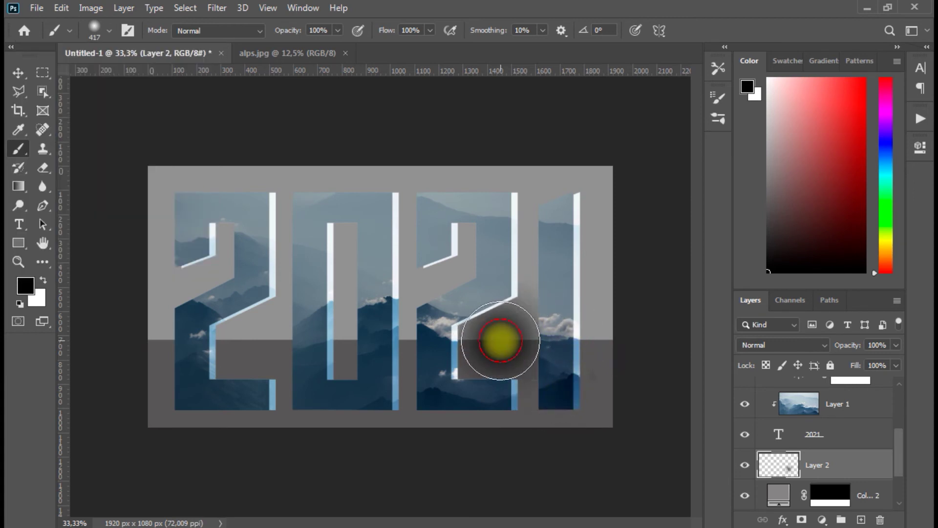
click(498, 342)
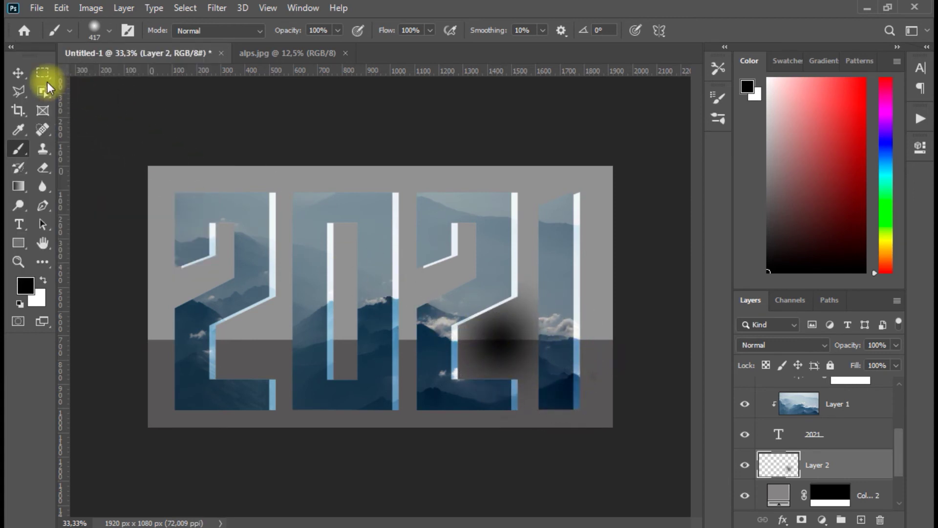
Step: Squash the black spot with Free Transform to about 93% width and 11% height, and place it beneath the digit 1 as a shadow
click(18, 73)
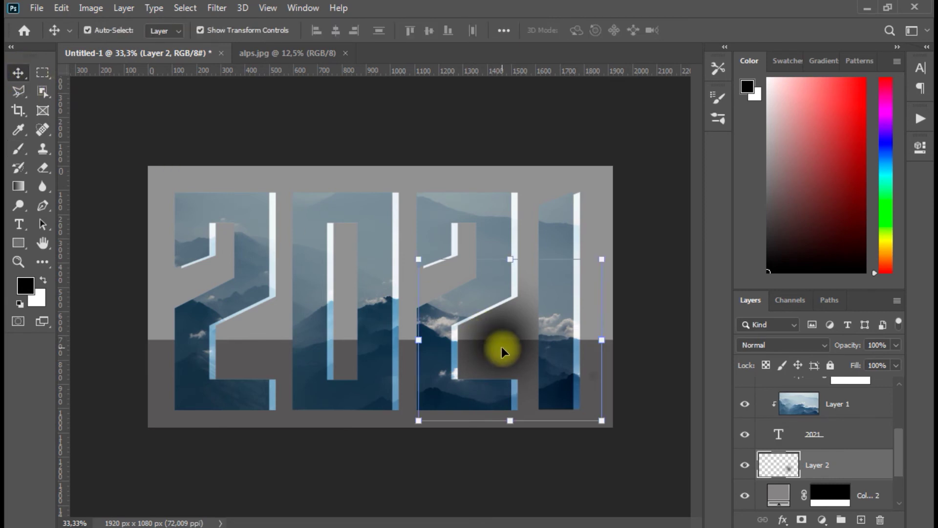
key(ctrl+t)
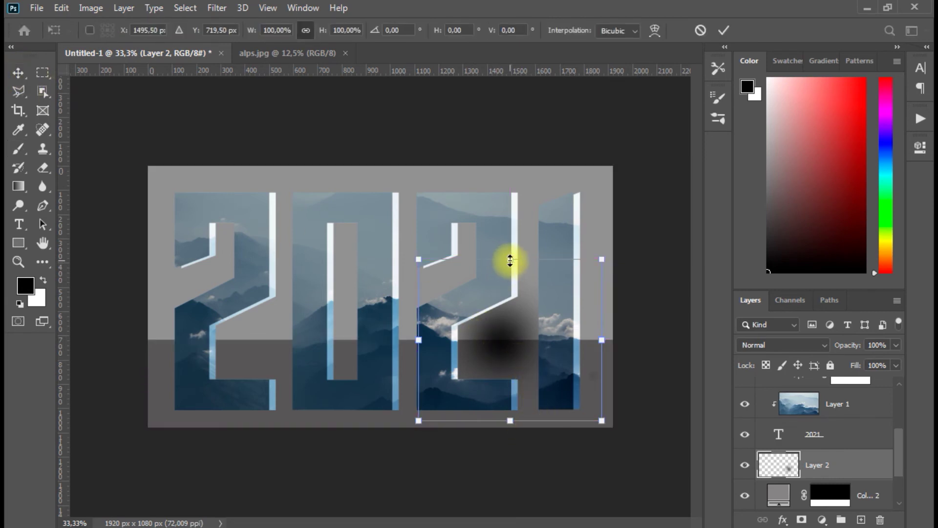
drag(510, 259, 576, 412)
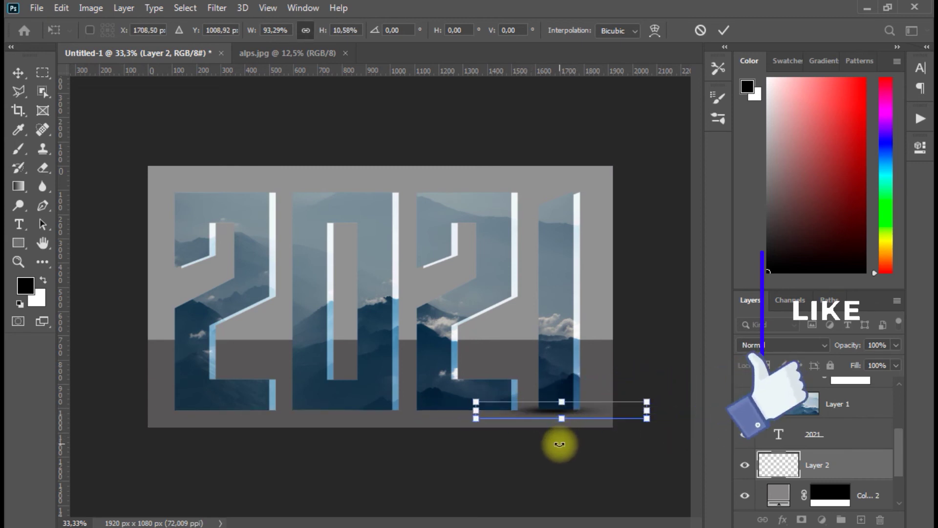
click(23, 76)
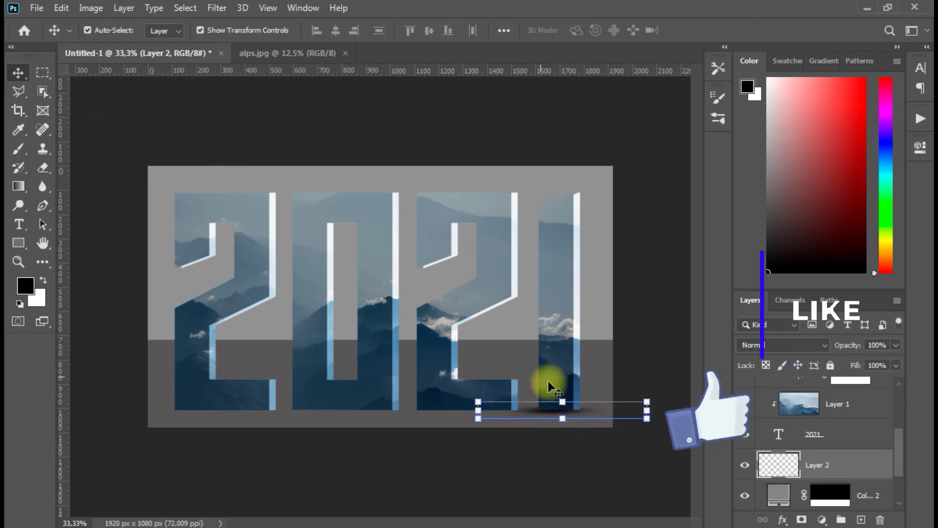
Step: Duplicate Layer 2, which holds the soft shadow beneath the digit 1
click(583, 473)
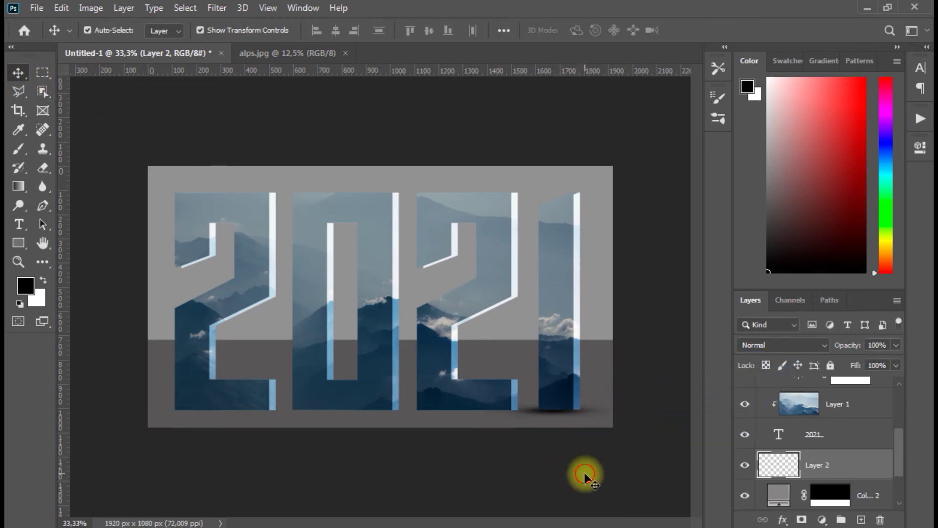
click(586, 413)
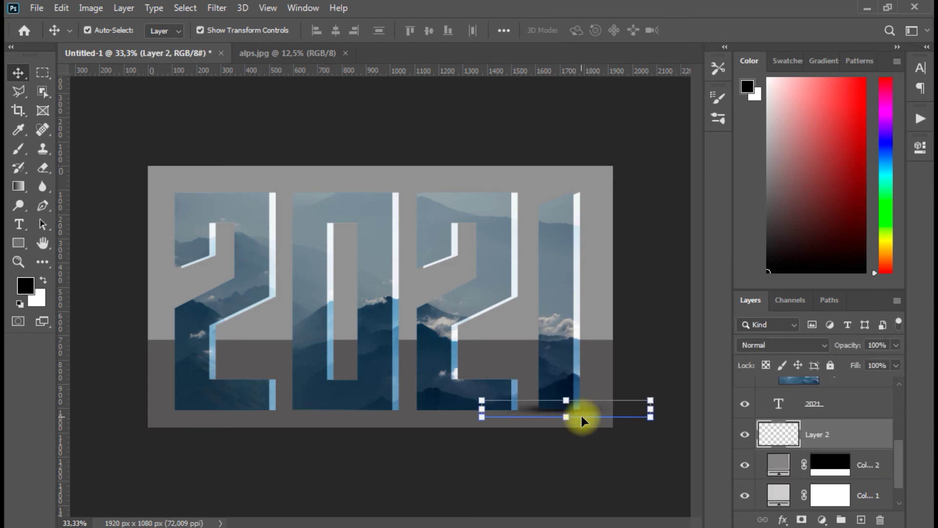
right_click(827, 438)
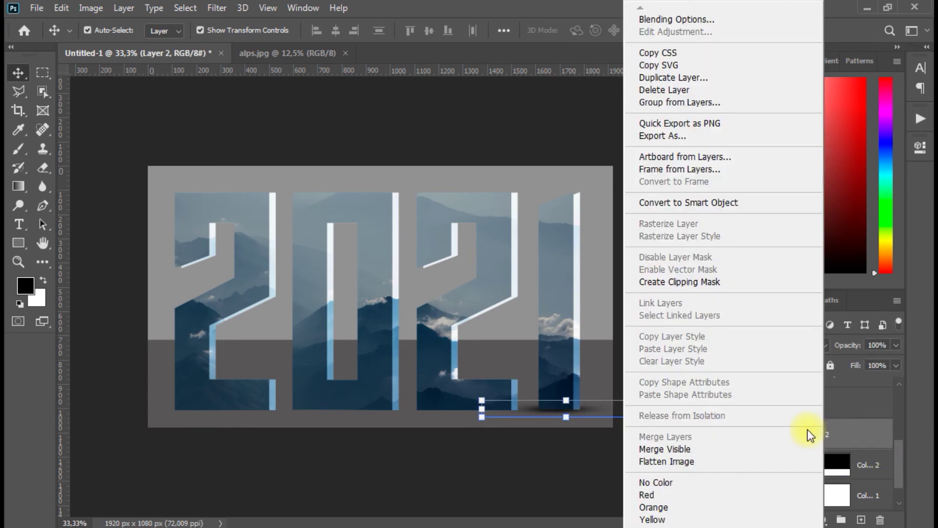
click(676, 77)
click(570, 142)
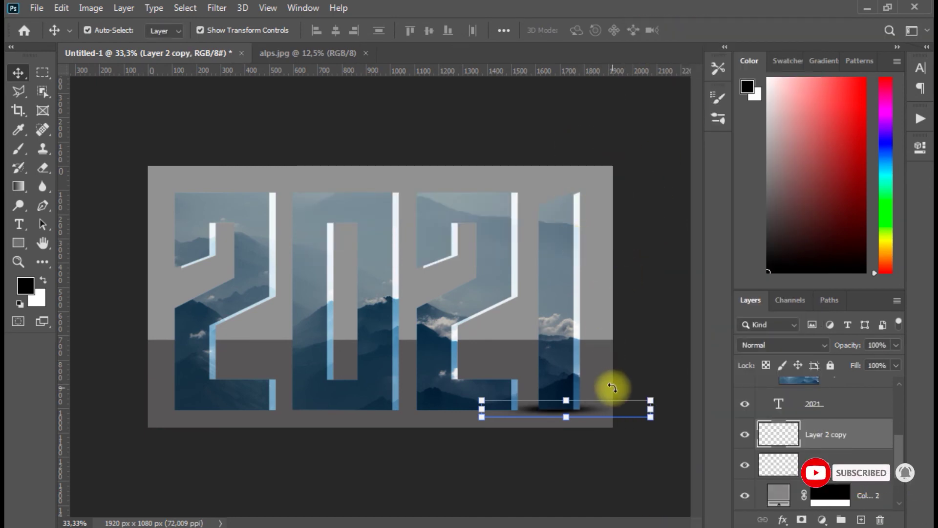
Step: Nudge the duplicated shadow away from the digit 1, sideways toward the second 2
key(Up)
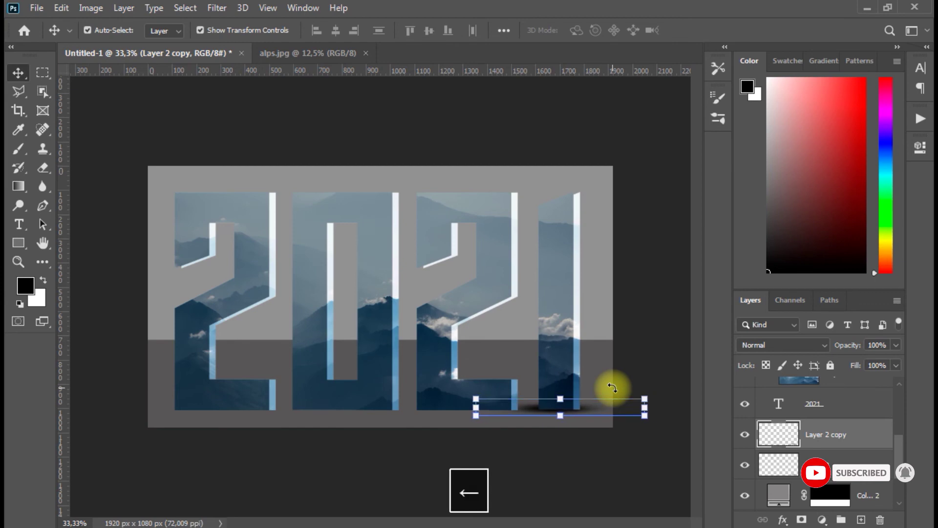
key(Left)
key(Left)
key(Left)
key(Left)
key(Left)
key(Left)
key(Left)
key(Left)
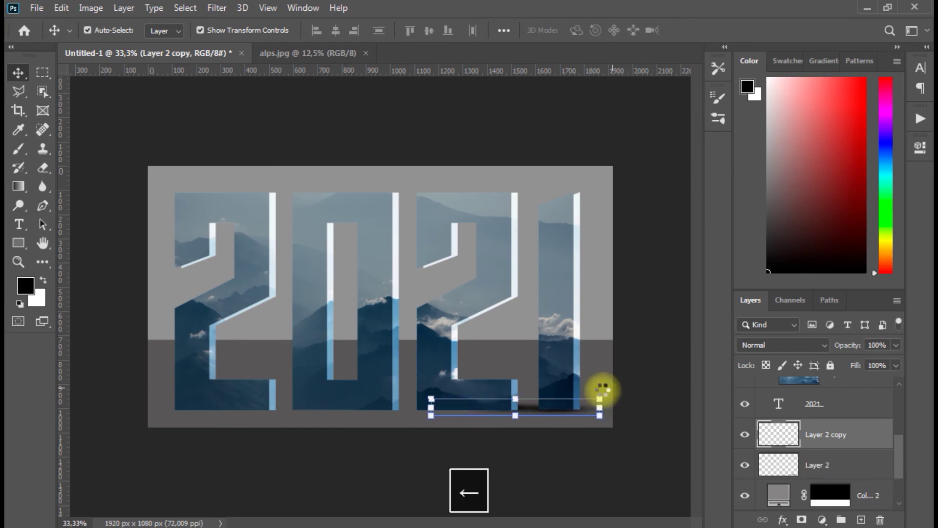
Step: Enlarge the duplicated shadow with Free Transform to about 197% width and 287% height and place it under the second 2
key(ctrl+t)
drag(534, 409, 484, 409)
shift+drag(549, 395, 507, 402)
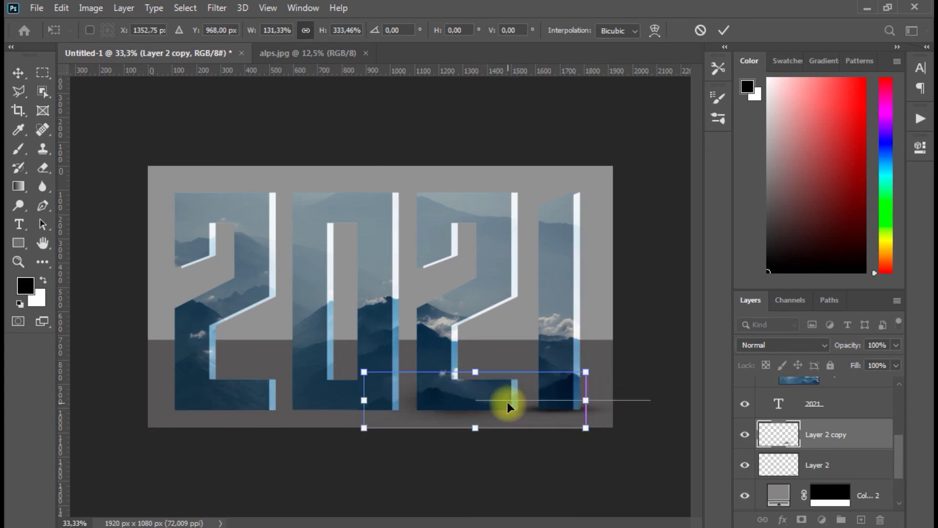
shift+drag(586, 371, 693, 323)
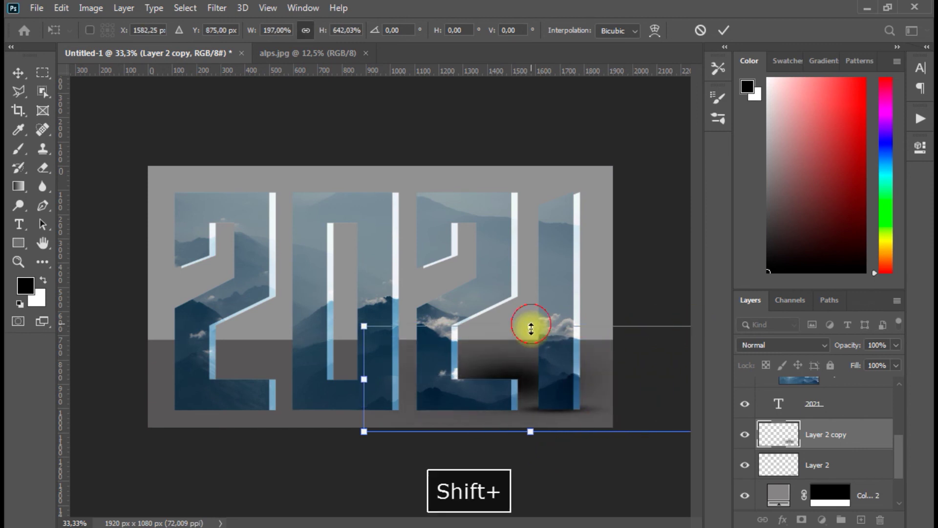
shift+drag(531, 324, 532, 382)
drag(530, 421, 490, 421)
Step: Nudge the enlarged shadow into line with the base of the second 2, at about X 1378 px and Y 1002 px
key(Up)
key(Down)
key(Down)
key(Down)
key(Down)
key(Down)
key(Down)
key(Down)
key(Down)
key(Down)
key(Down)
key(Down)
key(Up)
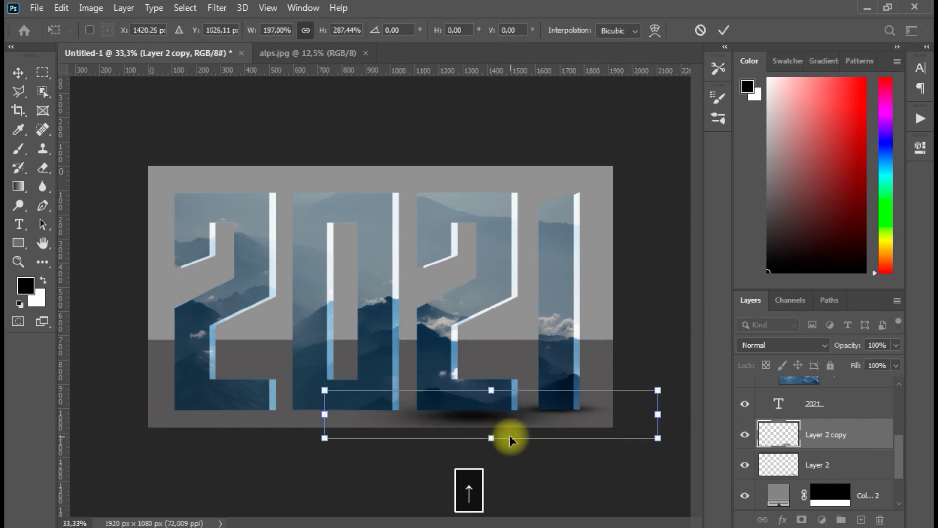
key(Up)
key(Up)
key(Up)
key(Up)
key(Up)
key(Up)
key(Up)
key(Up)
key(Up)
key(Up)
key(Up)
key(Left)
key(Left)
key(Left)
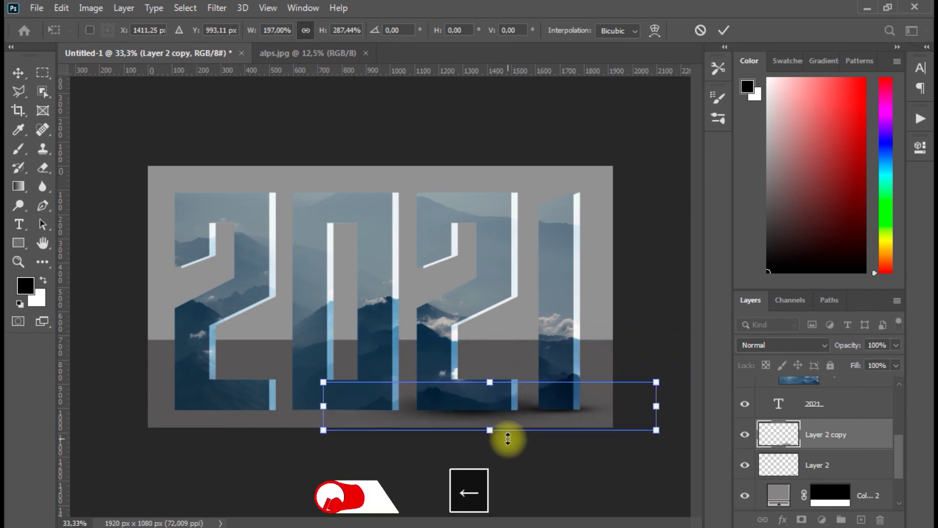
key(Left)
key(Left)
key(Left)
key(Left)
key(Left)
key(Left)
key(Left)
key(Left)
key(Left)
key(Left)
key(Left)
key(Down)
key(Down)
key(Down)
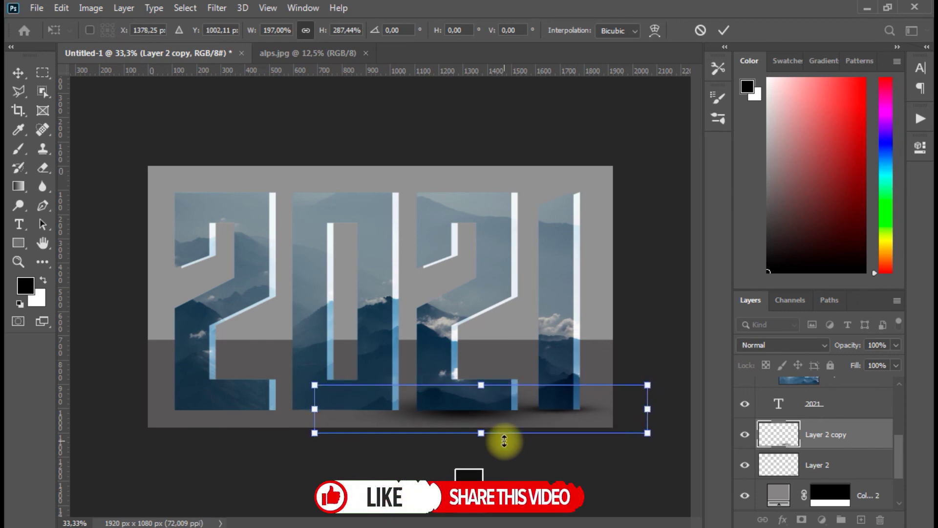
Step: Widen the shadow symmetrically to about 230%, raise it to about Y 979 px and apply the transform
alt+drag(314, 409, 287, 407)
key(Up)
key(Up)
key(Up)
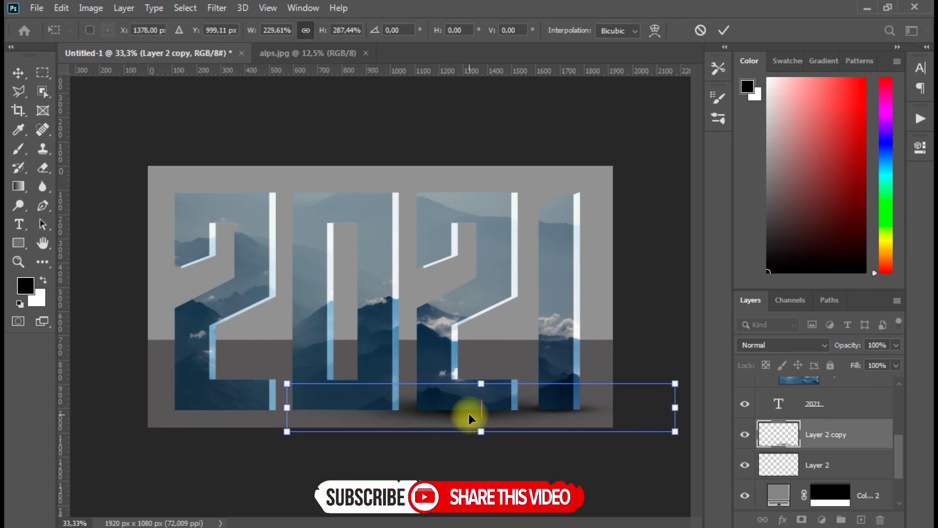
drag(480, 408, 481, 404)
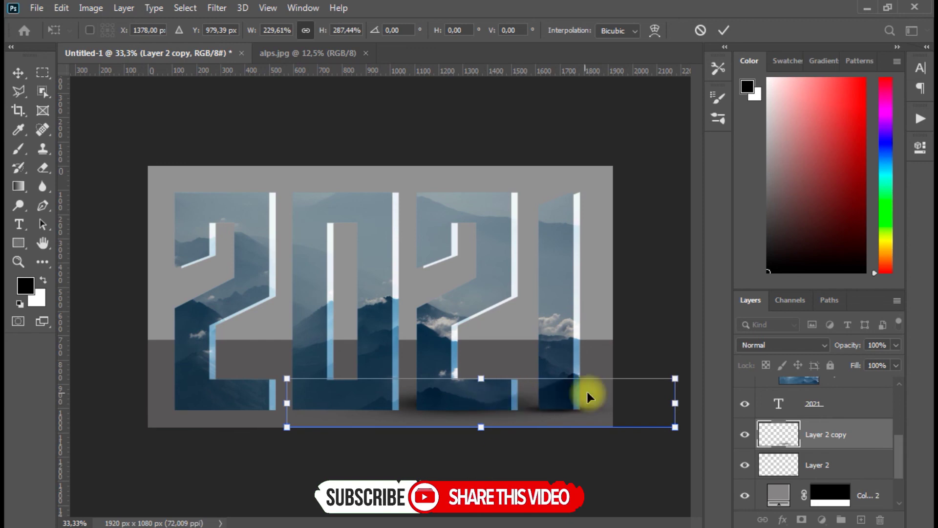
key(Return)
Step: Duplicate Layer 2 copy and move the duplicate shadow beneath the 0, to about X 854 px and Y 980 px
right_click(827, 434)
click(657, 80)
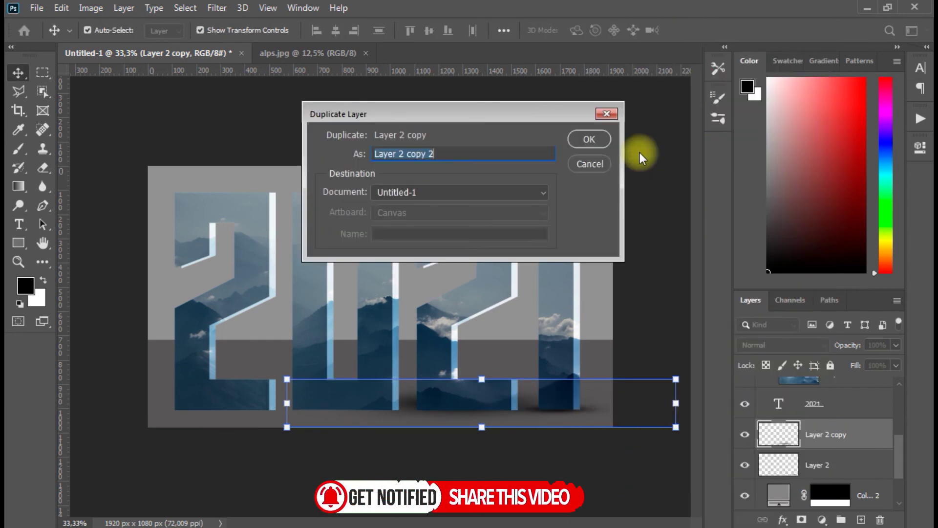
key(Return)
key(ctrl+t)
drag(530, 409, 406, 409)
key(Left)
key(Left)
key(Left)
key(Left)
key(Left)
key(Left)
key(Left)
key(Left)
key(Left)
key(Left)
key(Left)
key(Left)
key(Left)
key(Left)
key(Left)
key(Left)
key(Left)
key(Right)
key(Right)
key(Right)
key(Right)
key(Right)
key(Right)
key(Right)
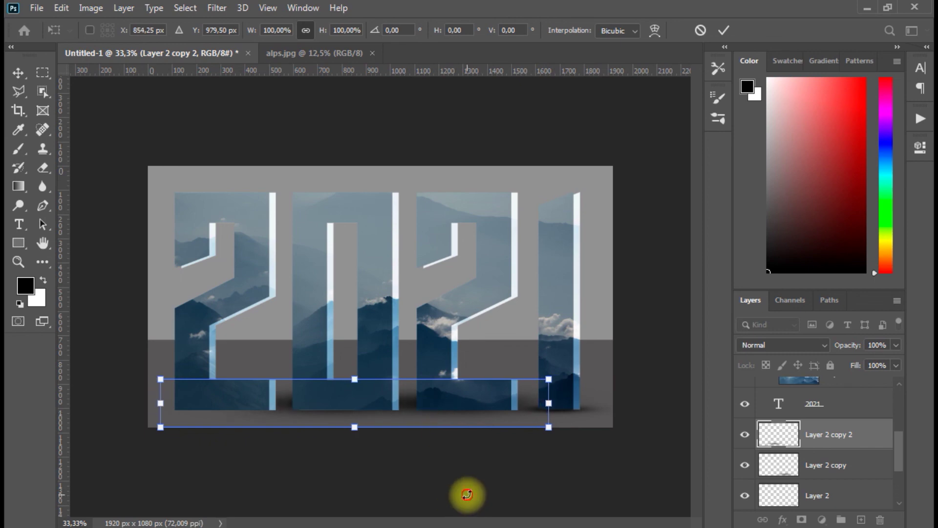
Step: Fine-tune the shadow under the 0 slightly rightward and down, and lower the Layer 2 copy shadow slightly
key(Down)
key(Down)
key(Right)
key(Right)
key(Right)
key(Right)
key(Right)
key(Right)
key(Up)
click(842, 466)
key(Down)
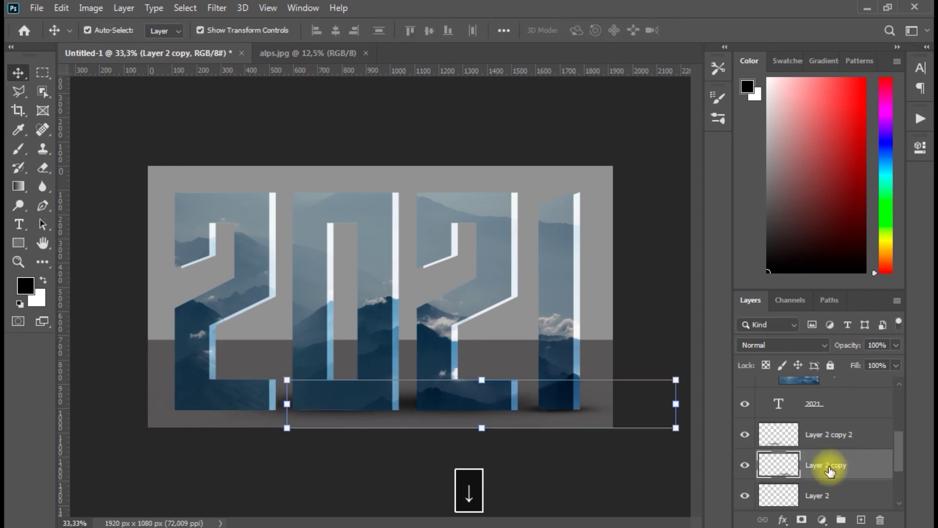
key(Down)
Step: Duplicate Layer 2 copy 2 and place the duplicate shadow beneath the first 2, at about X 362 px and Y 988.5 px
click(846, 438)
right_click(846, 438)
click(685, 80)
click(582, 140)
drag(406, 408, 286, 412)
key(ctrl+z)
click(827, 454)
key(ctrl+t)
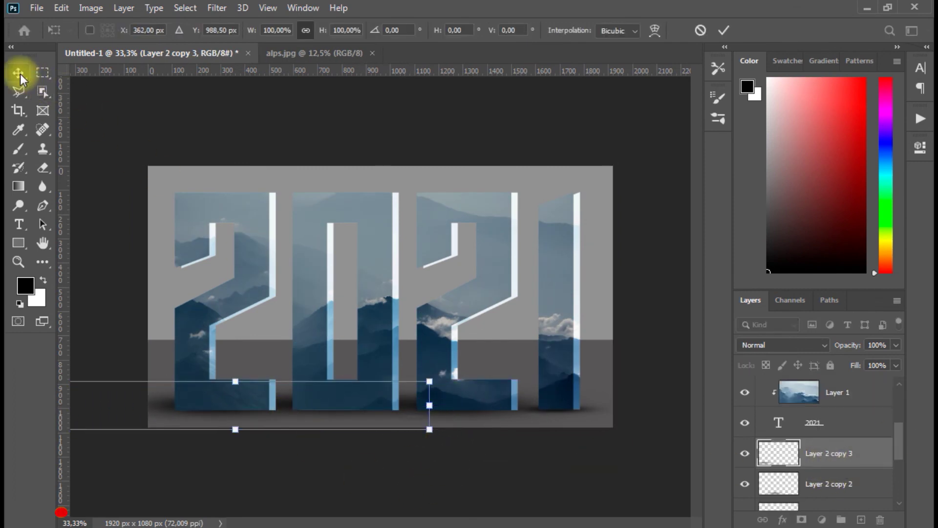
click(18, 73)
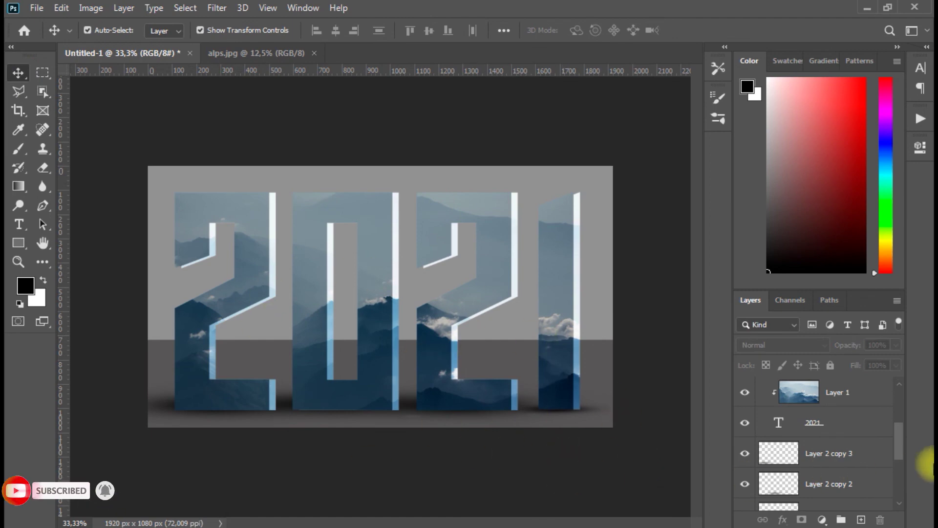
click(837, 450)
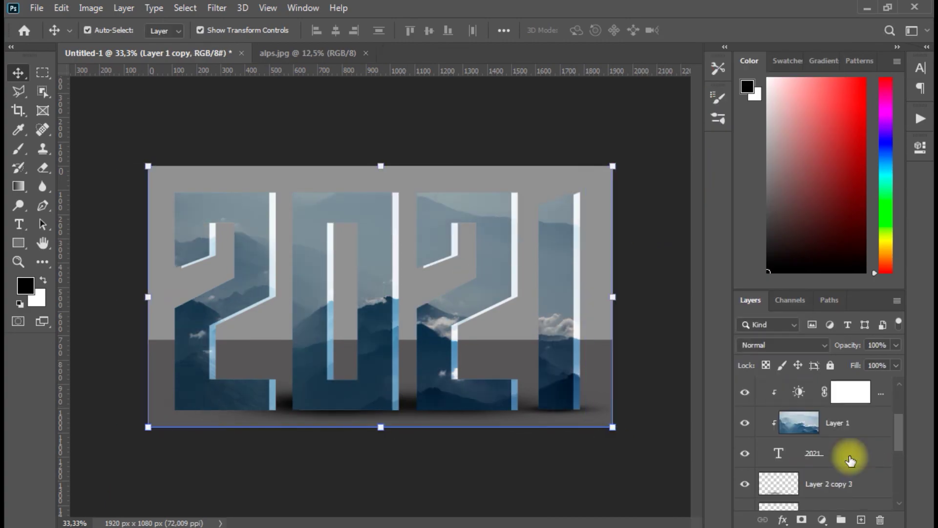
key(ctrl+t)
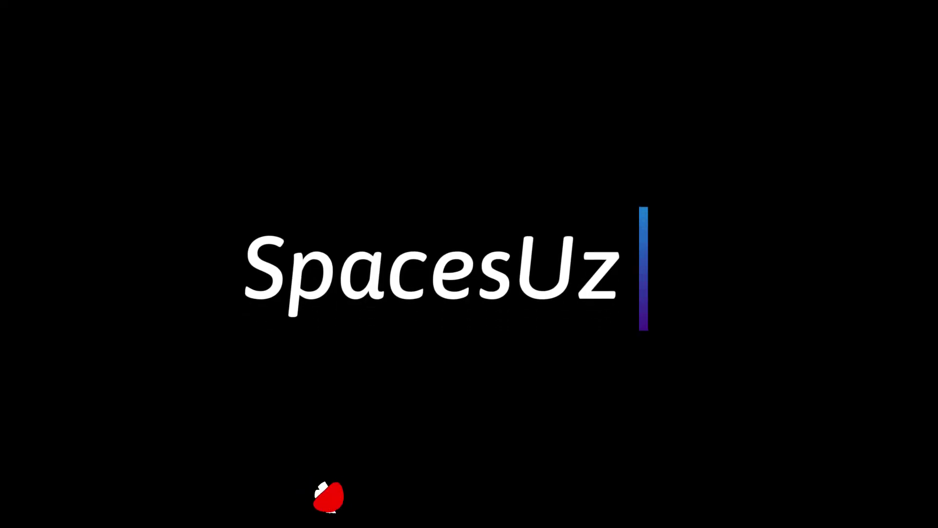